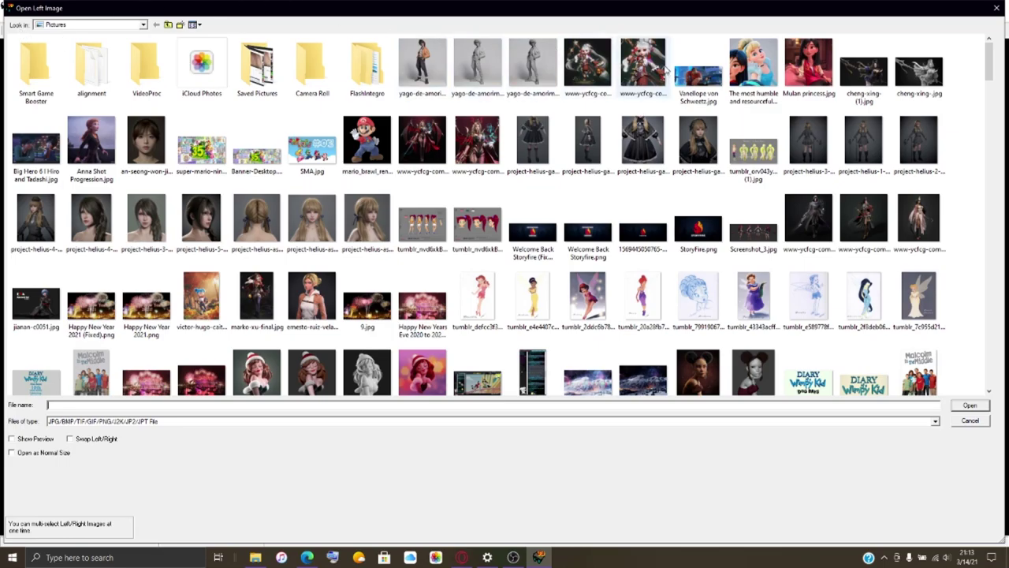
- Open www-ycfcg-com-luoli-xiutu2.jpg from Pictures as both the left and the right image
left_click(643, 67)
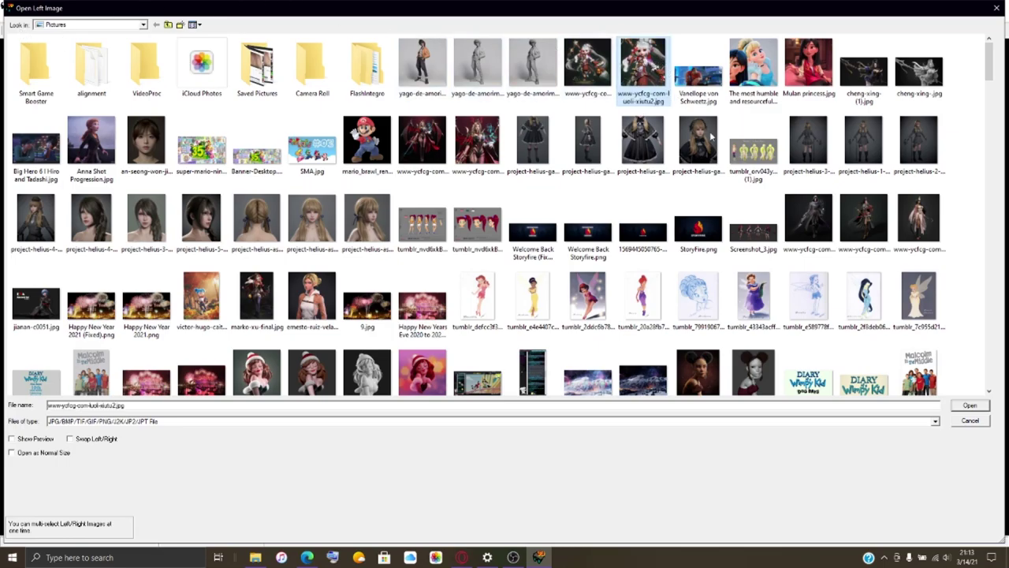
left_click(970, 406)
left_click(970, 405)
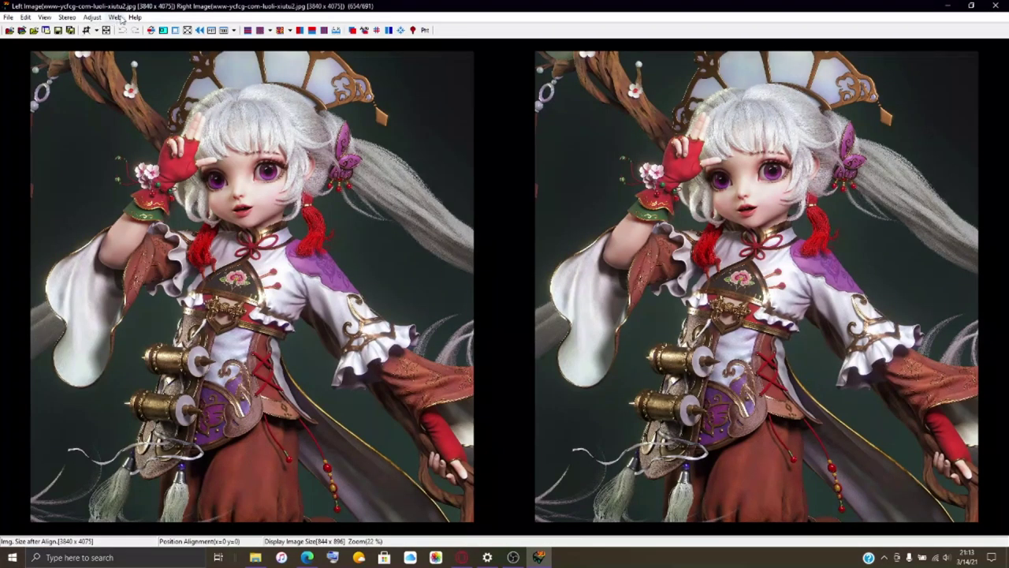
- Open the Easy Adjustment window for the stereo pair and maximize it
left_click(115, 18)
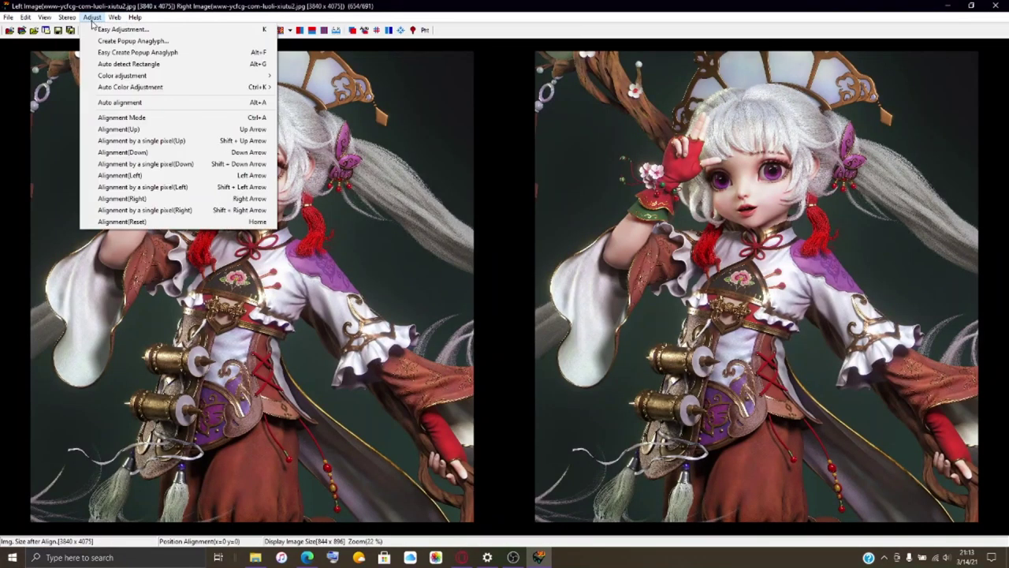
key("Escape")
left_click(67, 17)
left_click(83, 27)
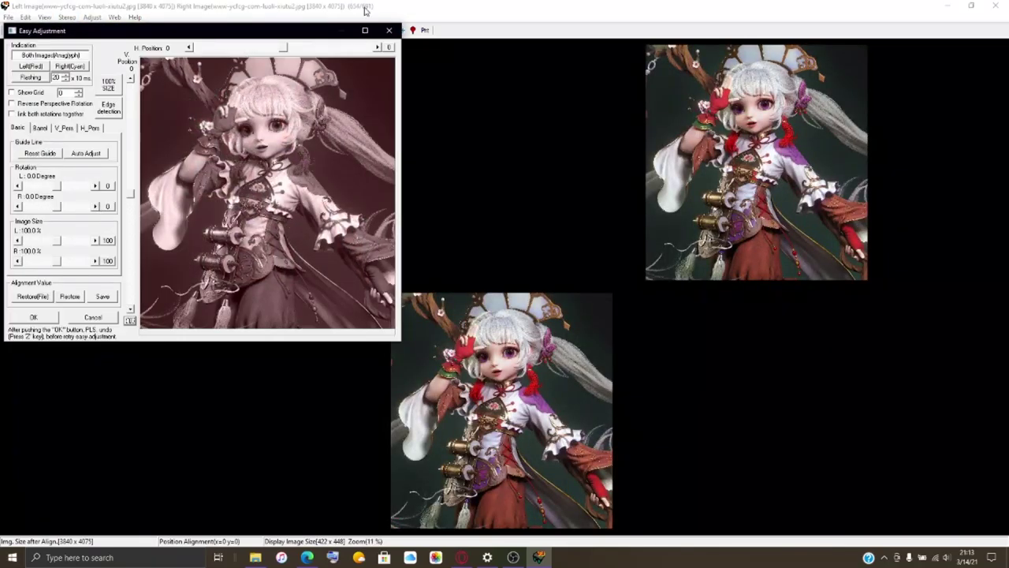
left_click(364, 30)
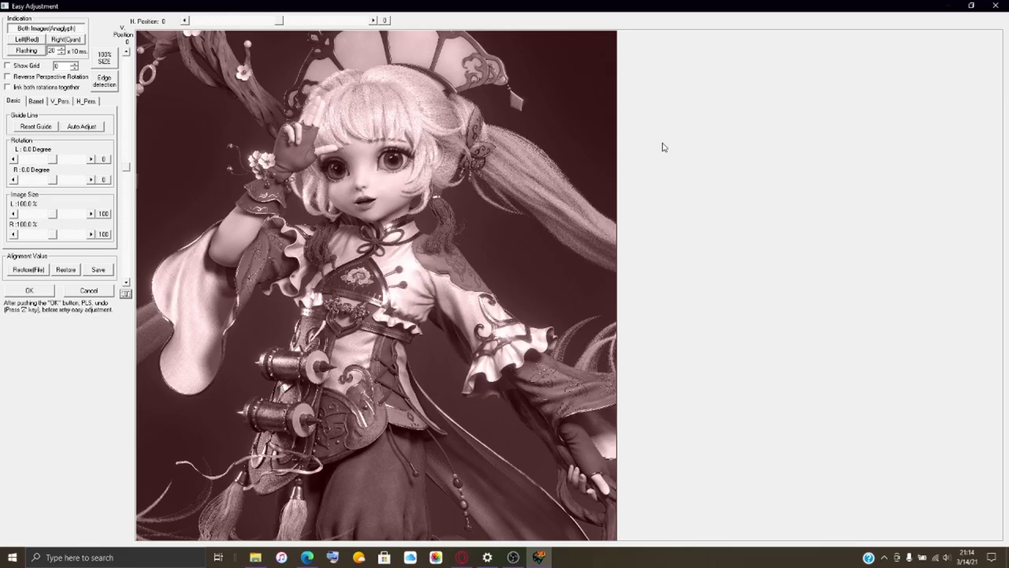
- Set the right image's barrel distortion correction to 40.0
left_click(36, 101)
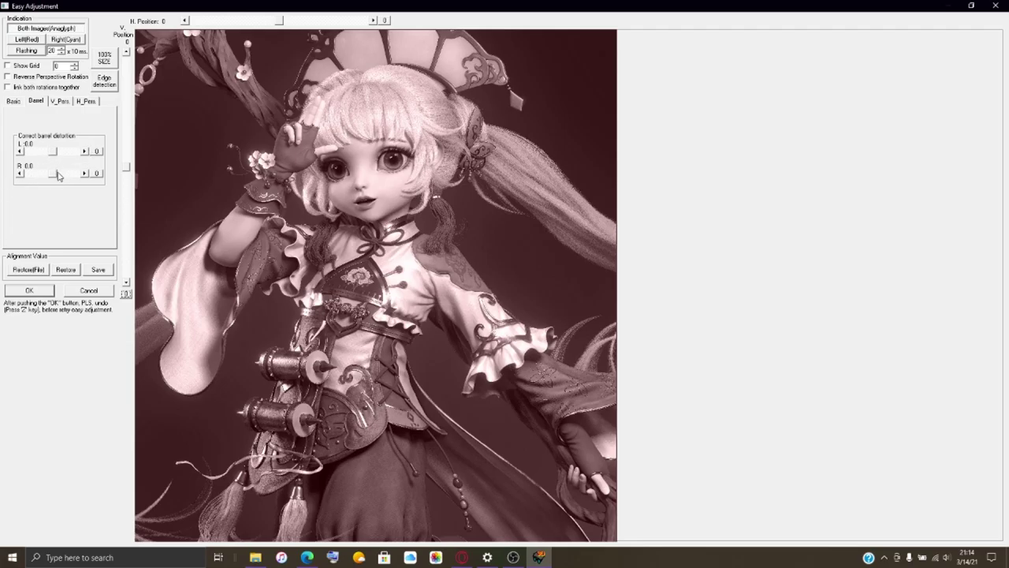
left_click_drag(53, 179, 65, 178)
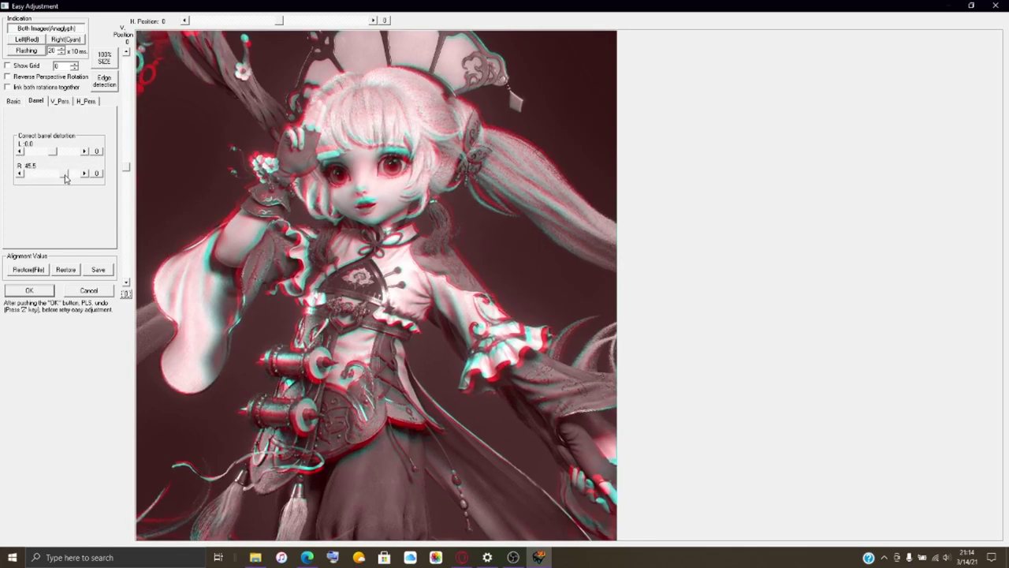
left_click(21, 174)
left_click(21, 174)
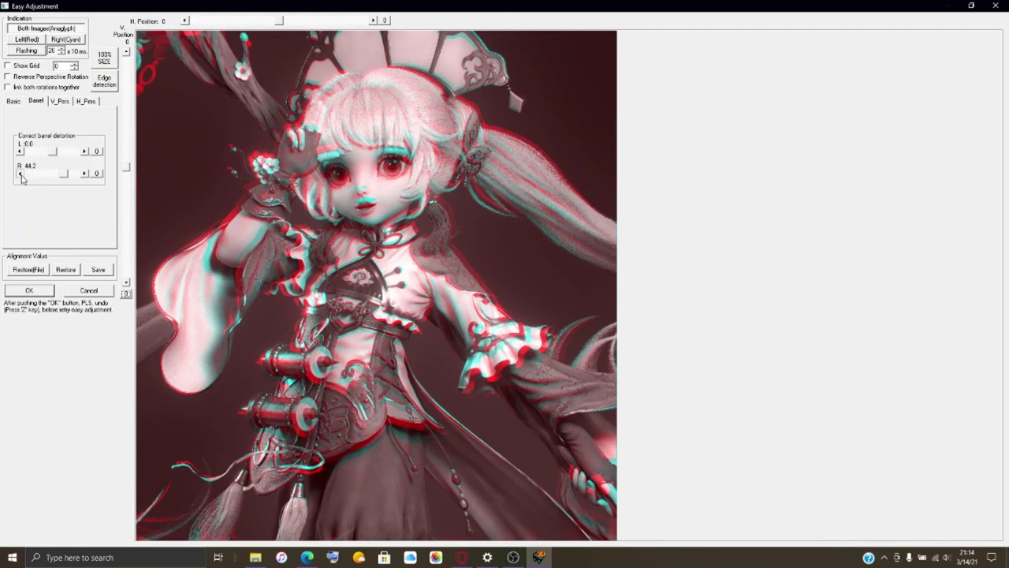
left_click(20, 174)
left_click(20, 175)
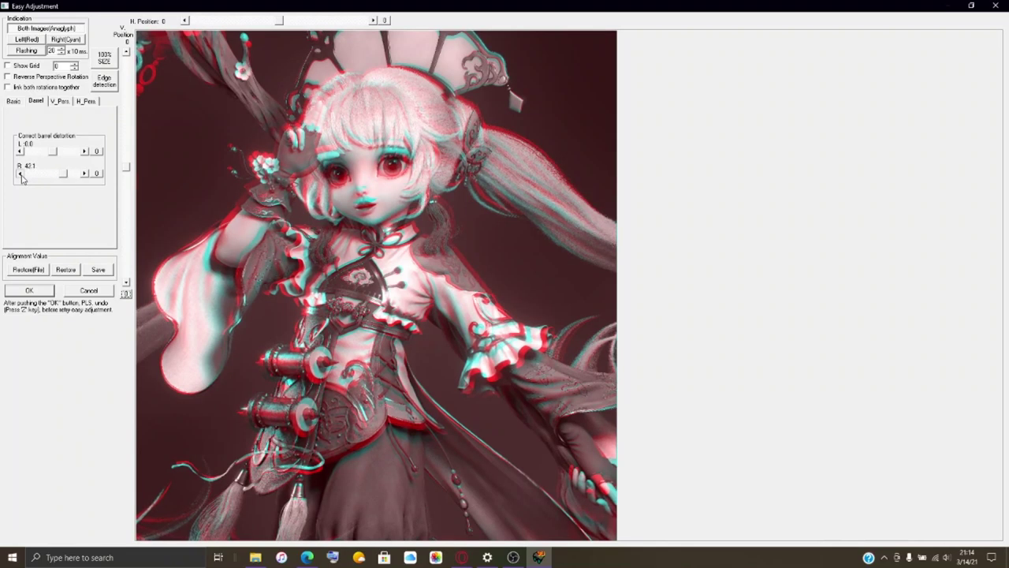
left_click(20, 174)
left_click(20, 174)
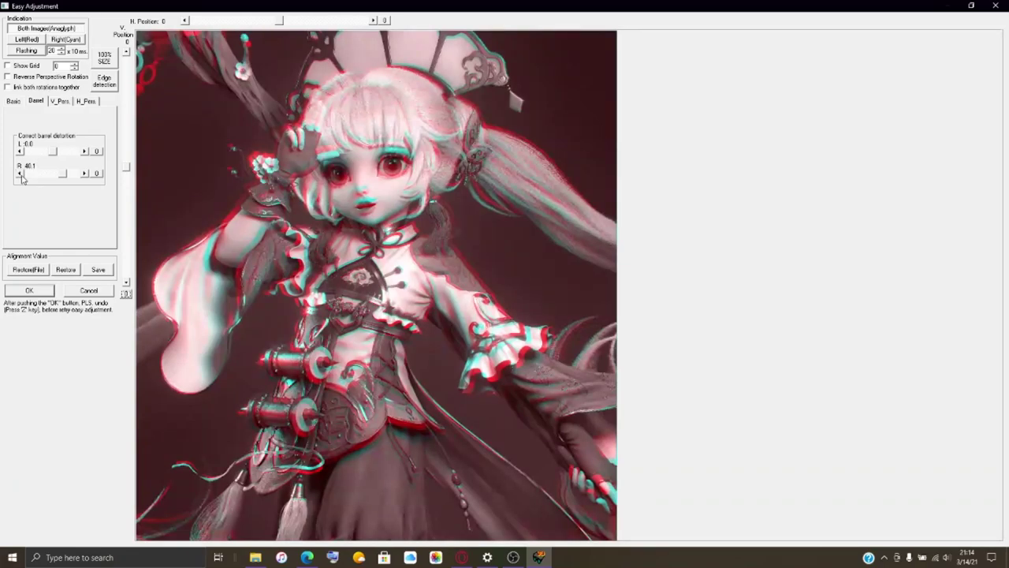
left_click(21, 174)
- Raise the left image's barrel distortion correction to about 20
left_click_drag(52, 152, 55, 156)
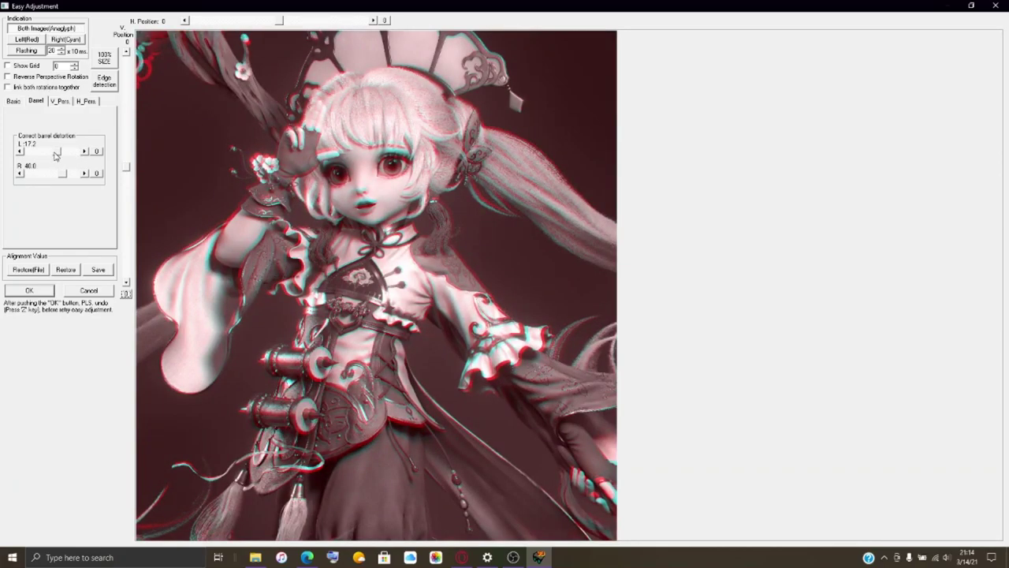
left_click(84, 152)
left_click(84, 152)
left_click(85, 152)
left_click(85, 152)
left_click(19, 154)
- Try a right barrel distortion correction of 60.0 with the left correction at about 20
left_click_drag(63, 176, 65, 154)
left_click(84, 152)
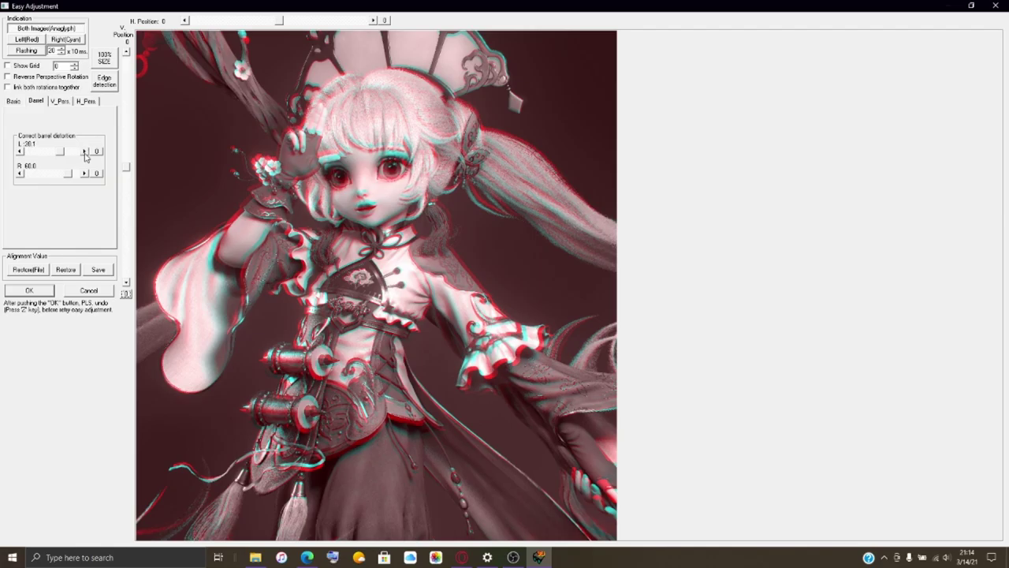
left_click(19, 152)
- Bring the barrel distortion correction to about 20 for the left image and about 40 for the right, and apply the adjustment
left_click_drag(74, 173, 59, 156)
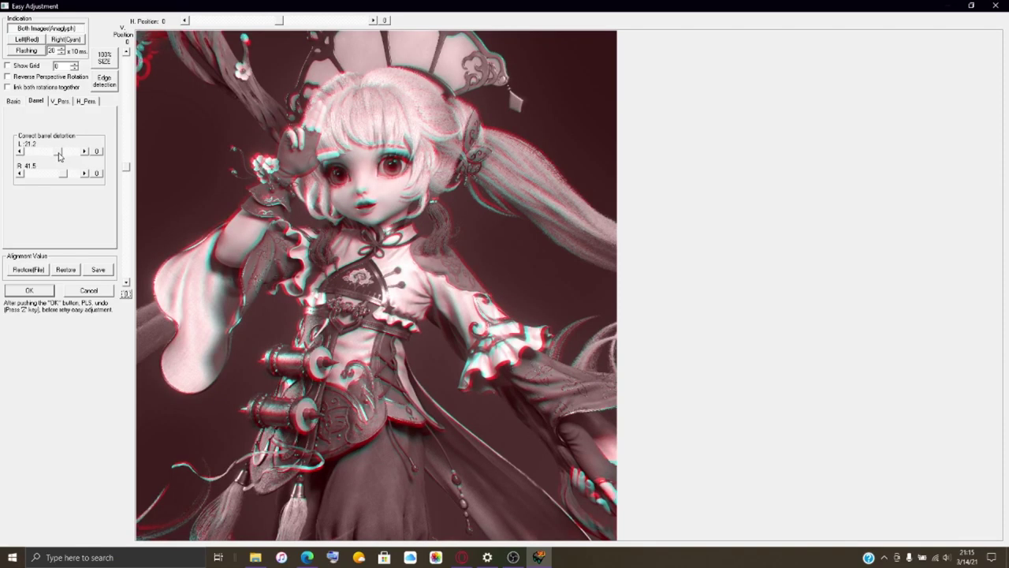
left_click(20, 153)
left_click(20, 152)
left_click(21, 175)
left_click(20, 174)
left_click(29, 291)
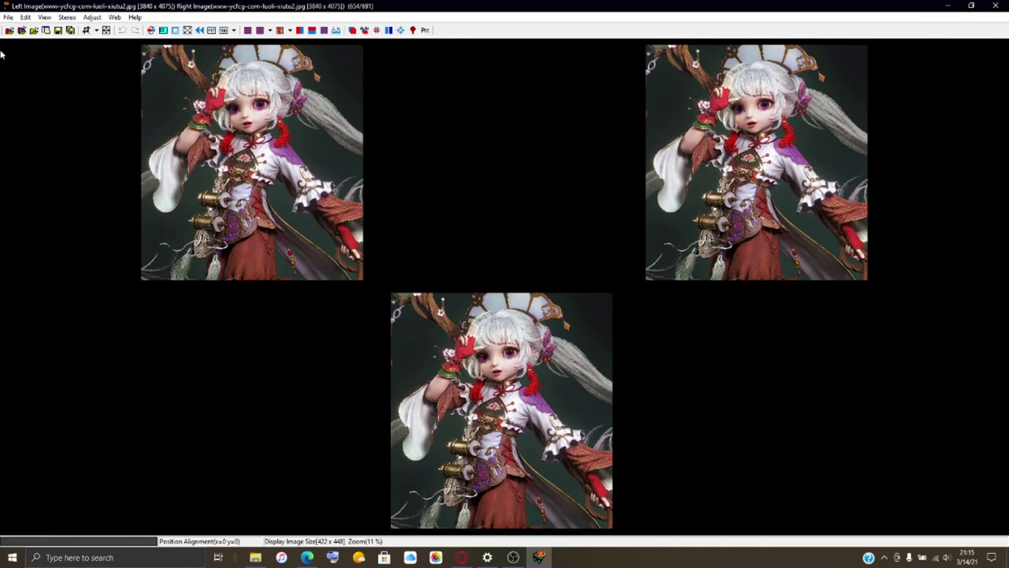
- Save the stereo pair as MPO file HNI_0638.mpo in the 100NIN03 folder
left_click(8, 17)
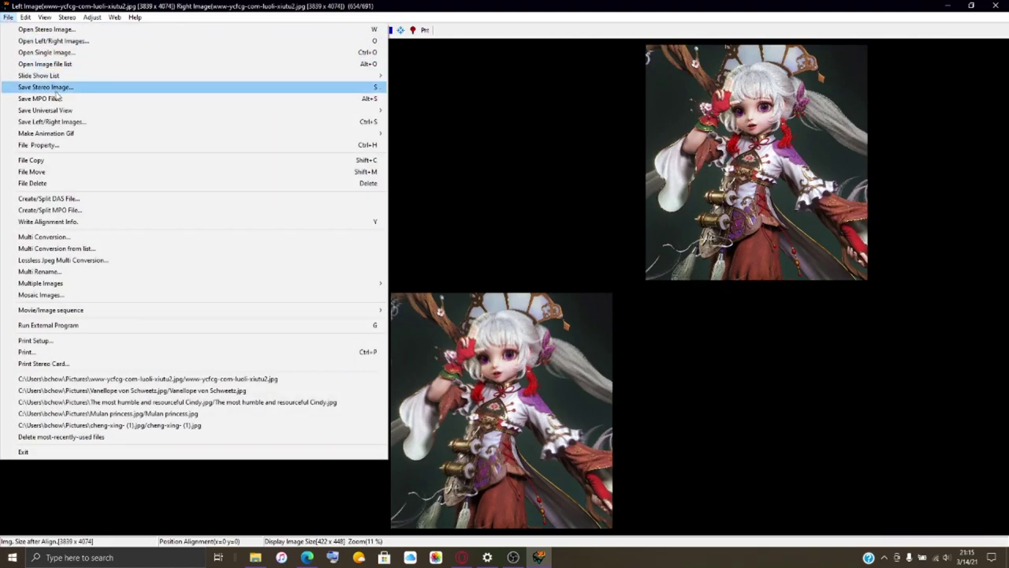
left_click(56, 98)
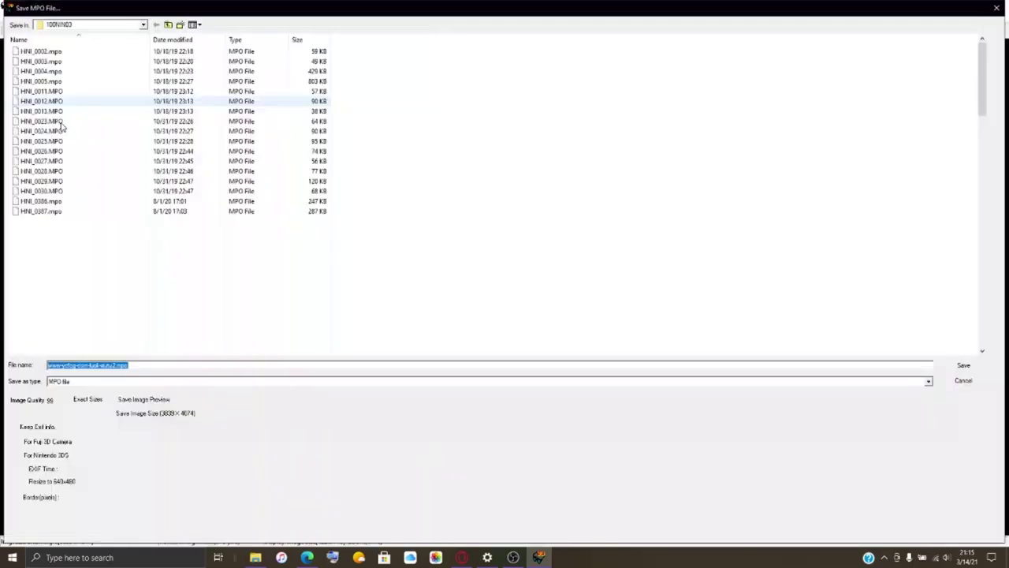
scroll(59, 236, "down", 15)
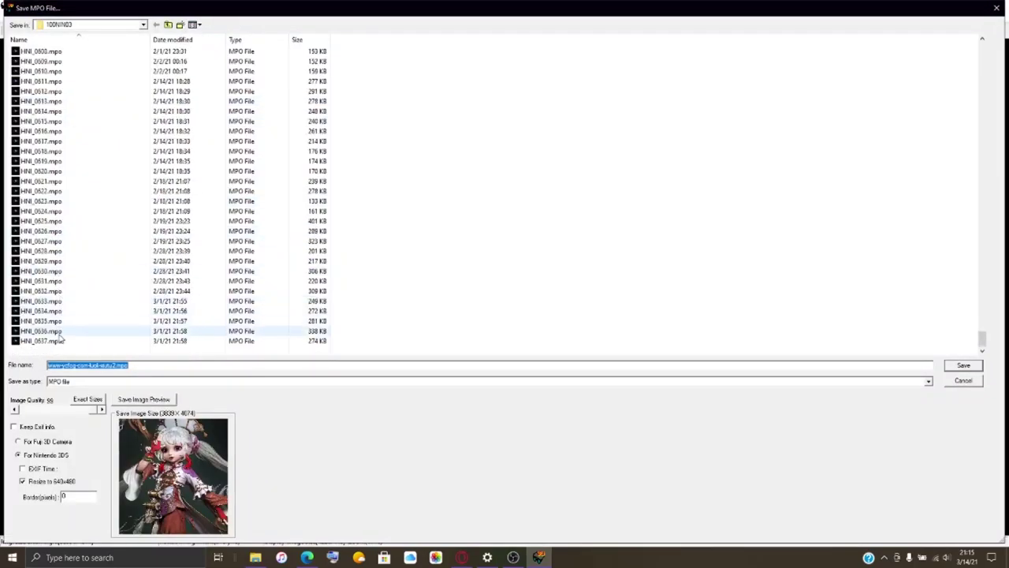
left_click(52, 341)
left_click(73, 365)
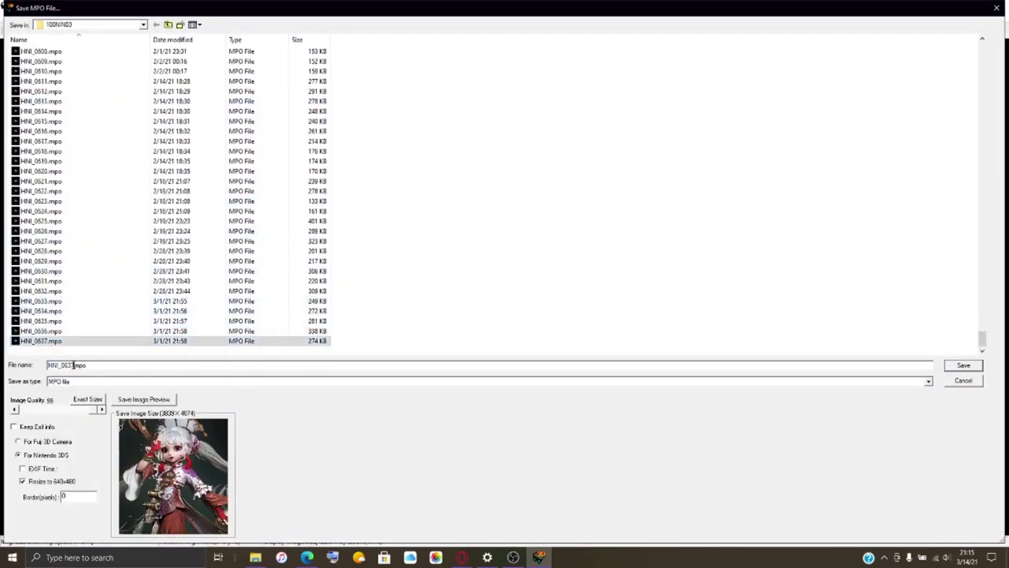
key("BackSpace")
type("8")
key("Return")
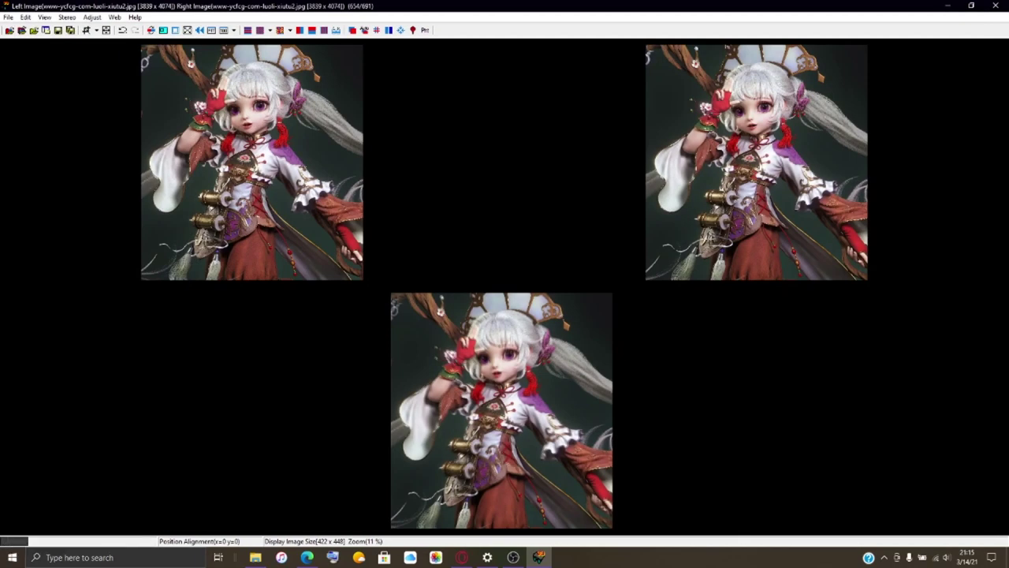
- Open www-ycfcg-com-luoli-xiutu.jpg from Pictures as both the left and the right image
left_click(22, 30)
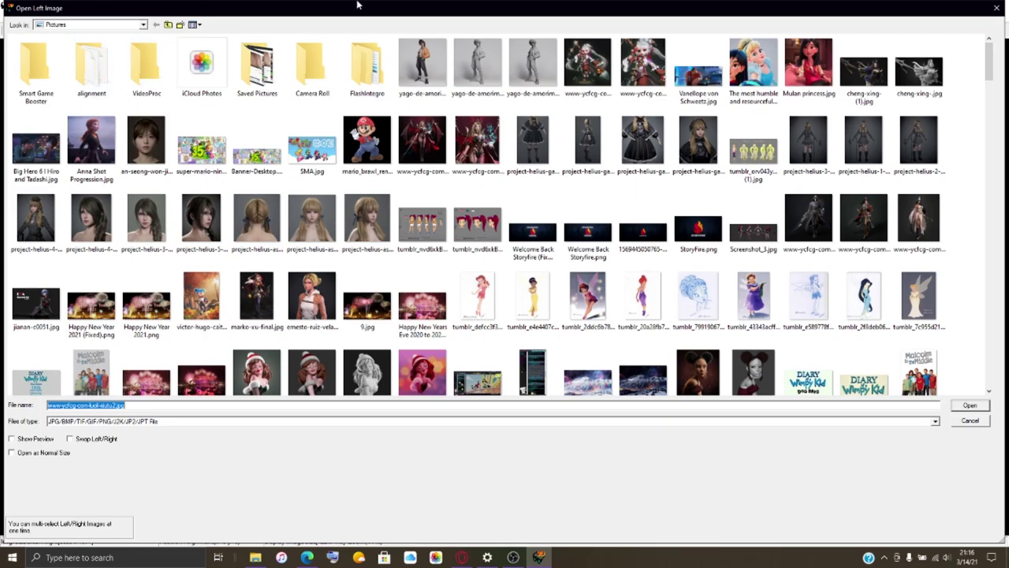
left_click(599, 82)
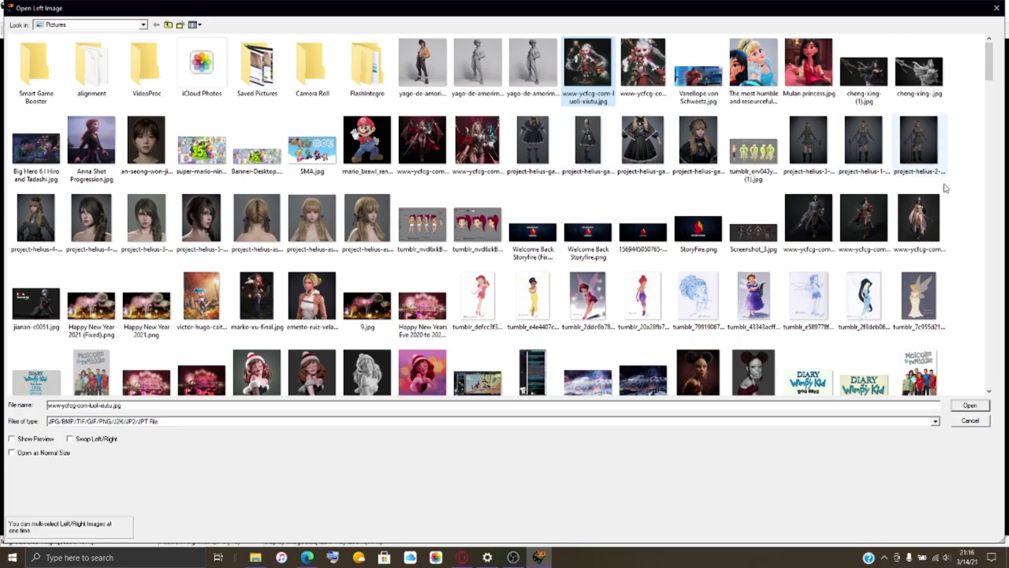
left_click(972, 403)
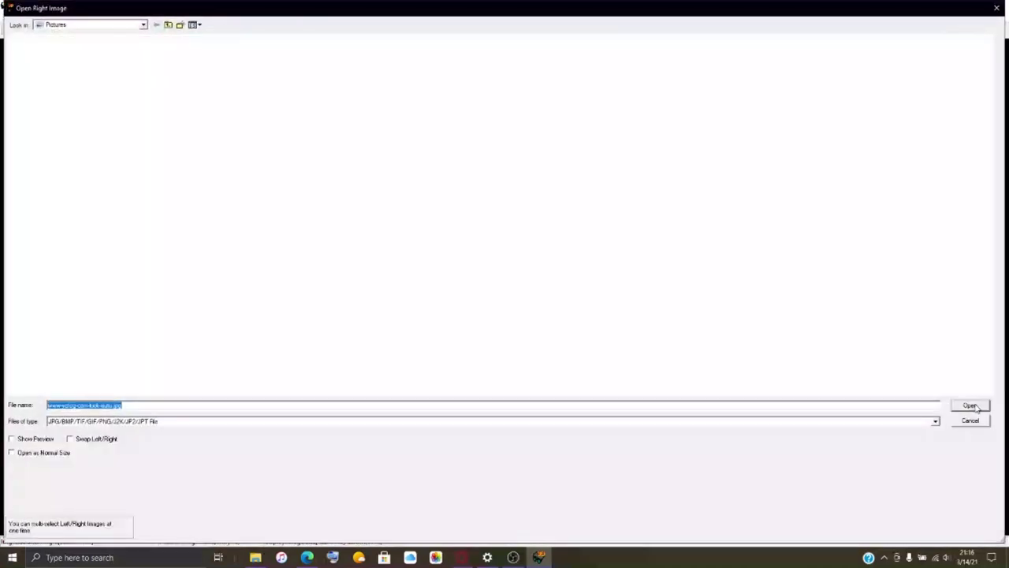
left_click(975, 405)
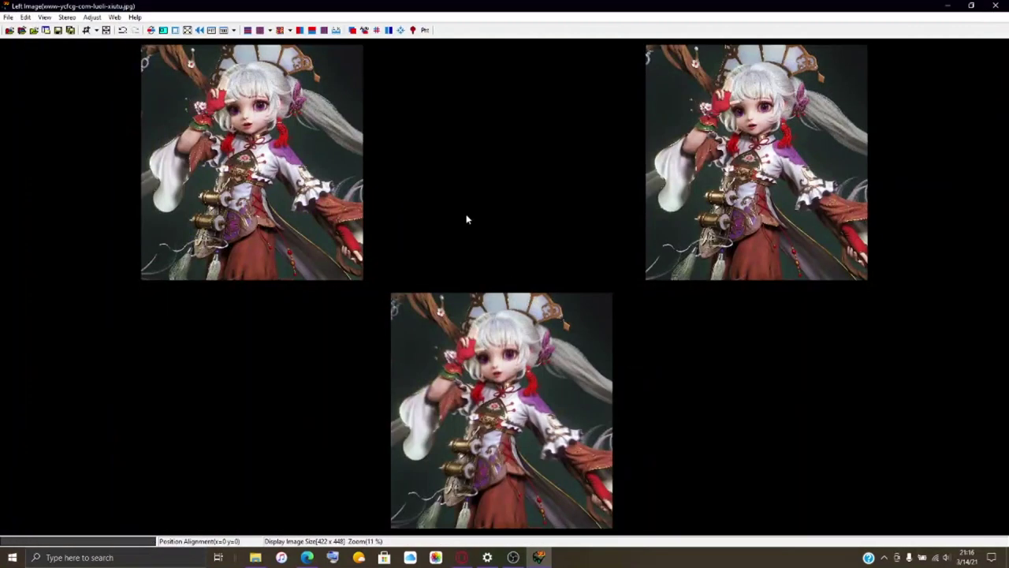
- In Easy Adjustment, set the right image's barrel distortion correction to -40.0
left_click(353, 31)
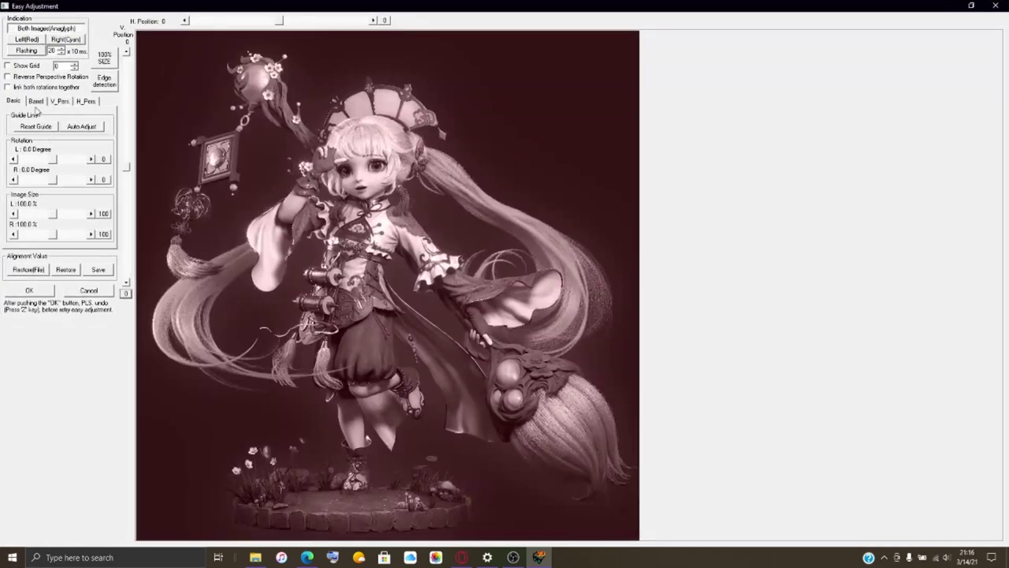
left_click(35, 101)
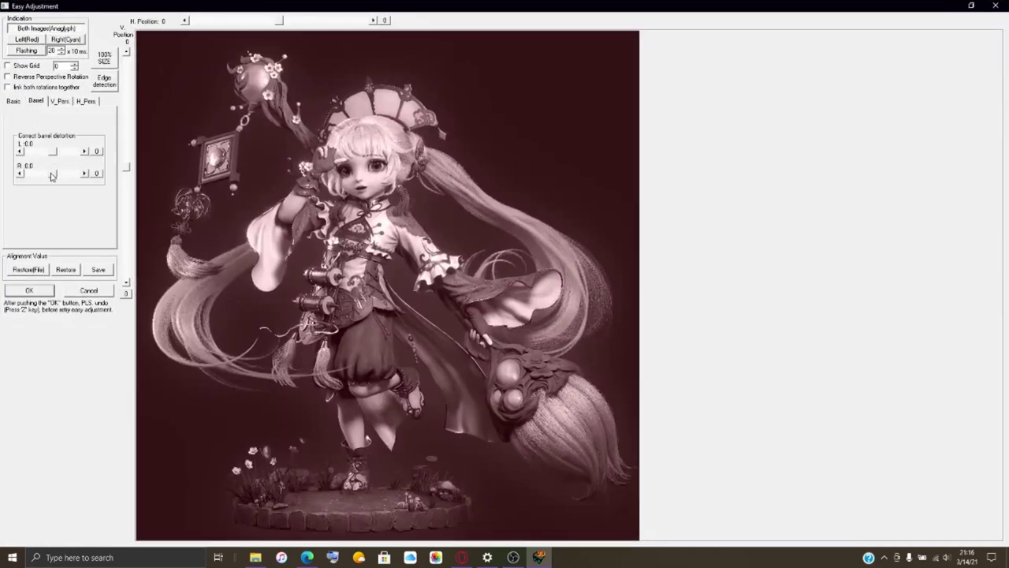
left_click_drag(49, 177, 44, 174)
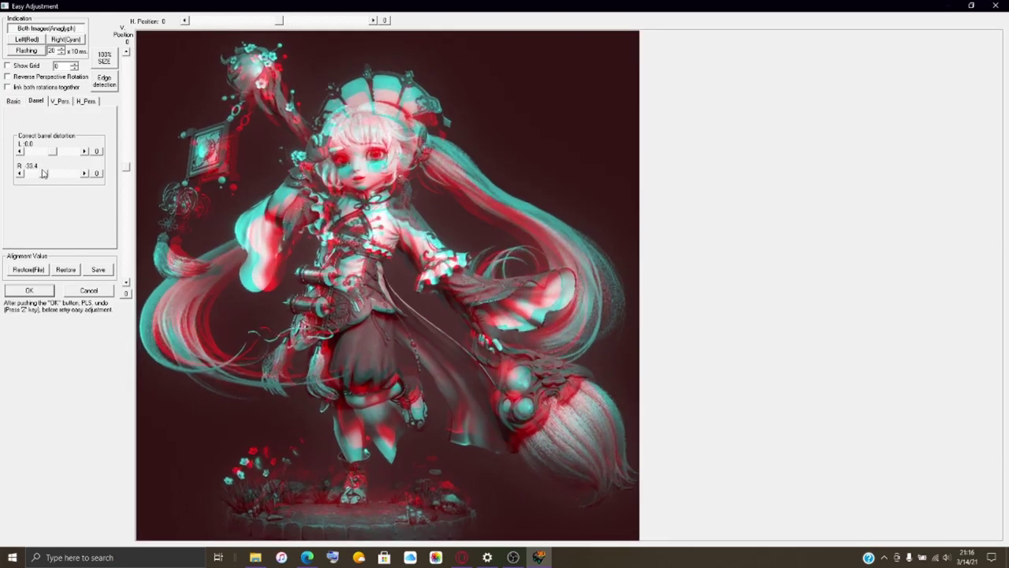
left_click_drag(44, 173, 42, 178)
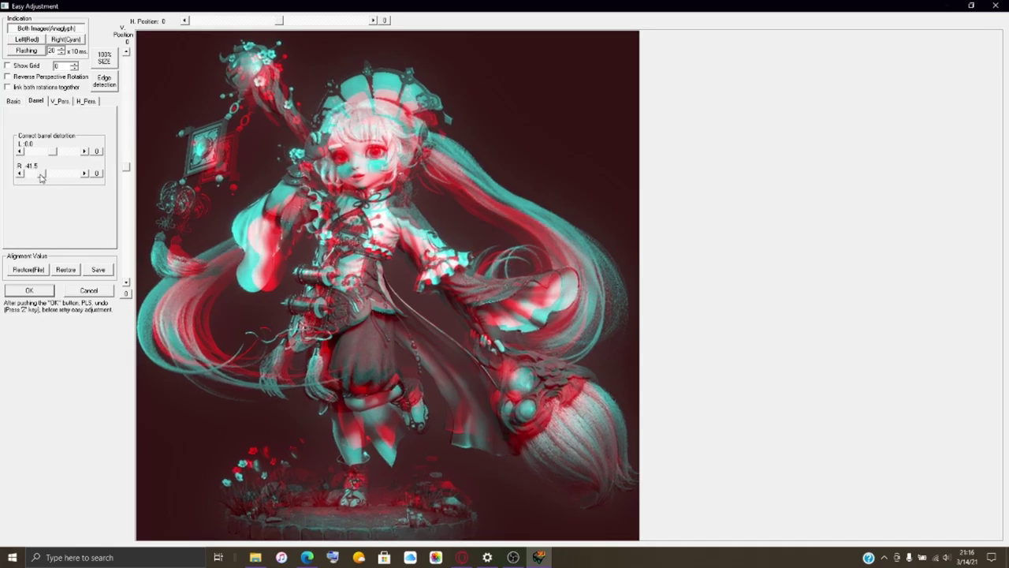
left_click(85, 174)
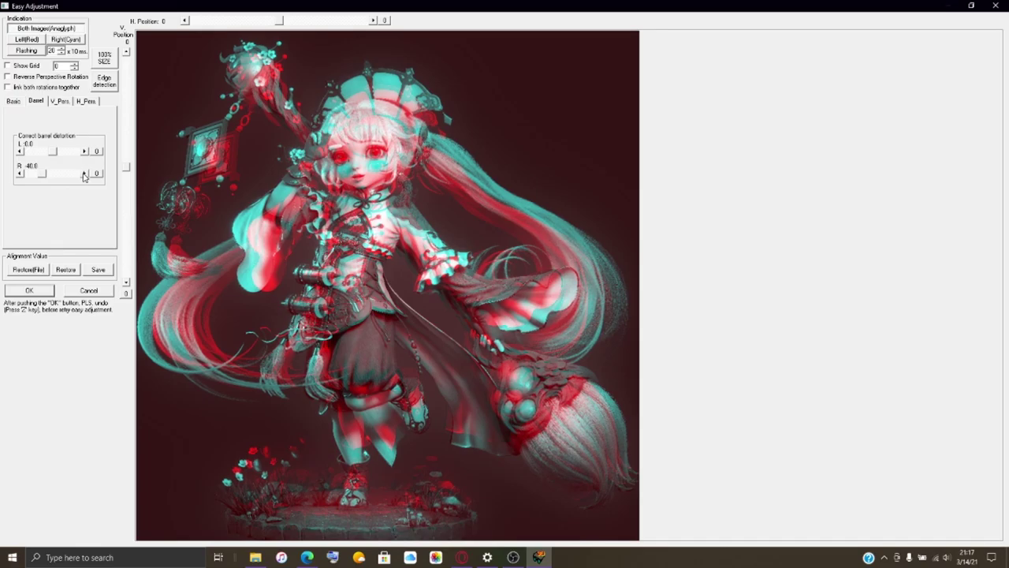
- Set the left image's barrel distortion correction to -20.0 and apply the adjustment
left_click_drag(53, 152, 47, 154)
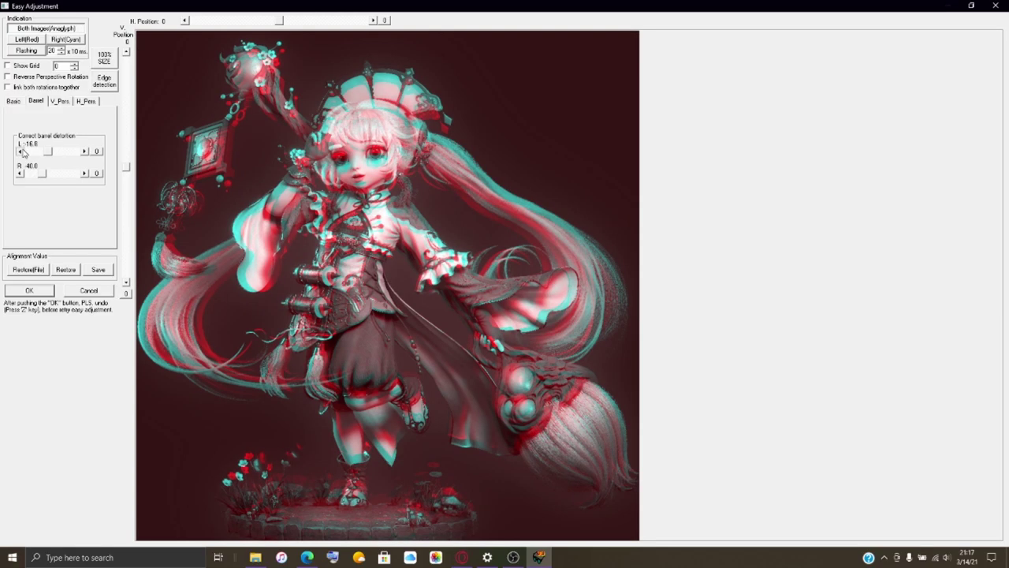
left_click(21, 151)
left_click(22, 152)
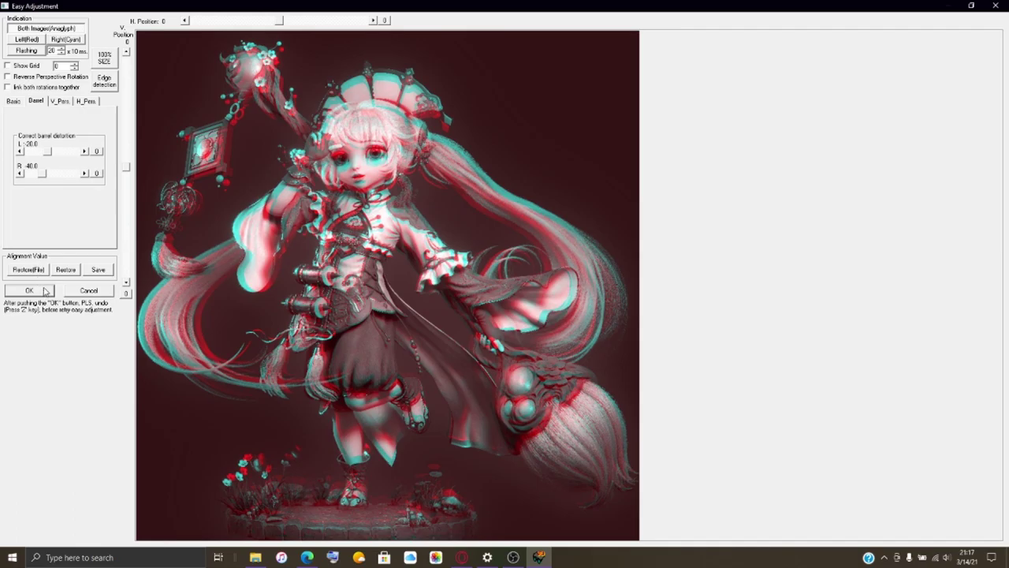
left_click(43, 292)
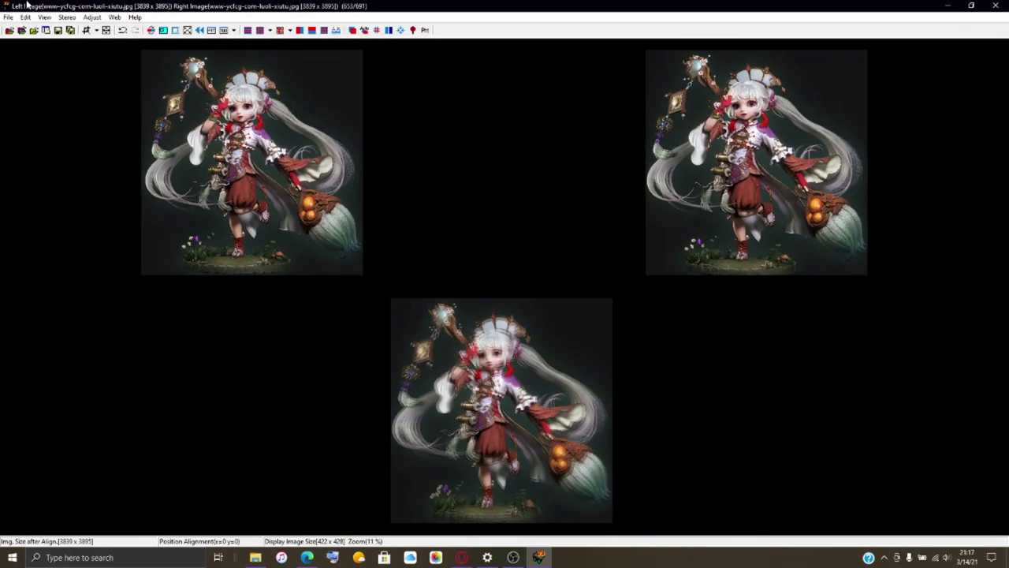
- Save the adjusted stereo pair as MPO file HNI_0639.mpo in the 100NIN03 folder
left_click(7, 18)
left_click(75, 99)
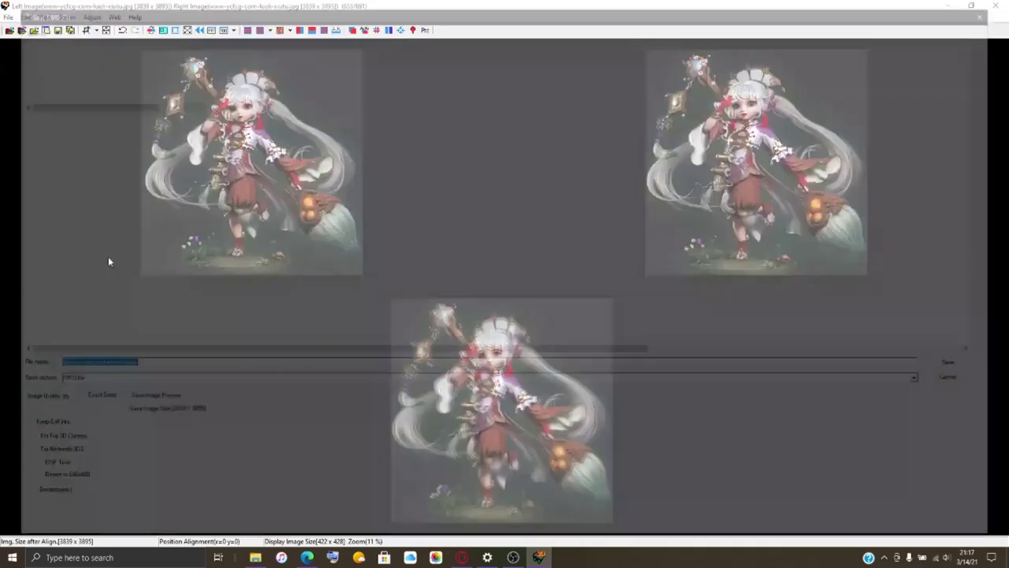
scroll(71, 296, "down", 15)
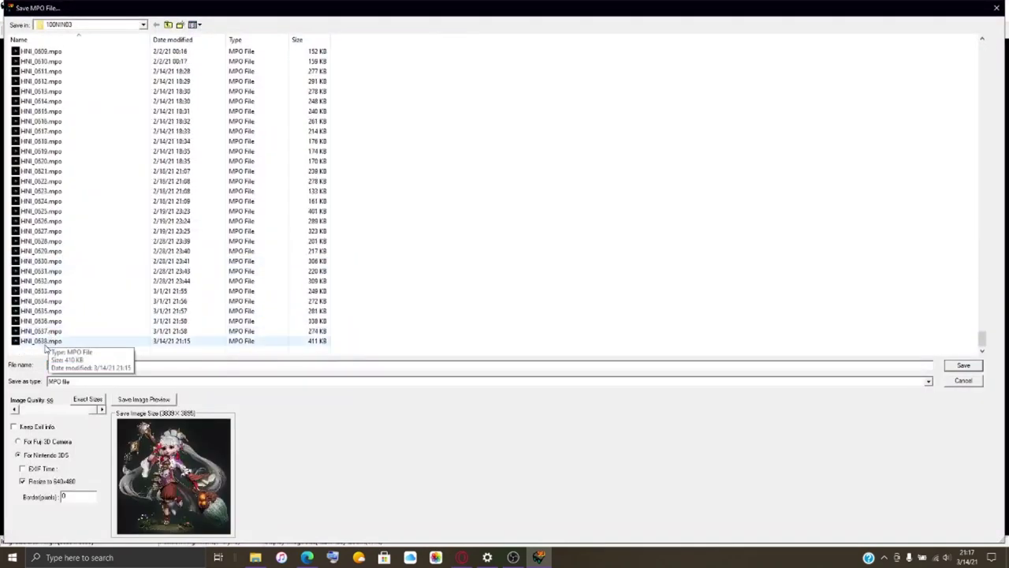
left_click(45, 341)
left_click(71, 365)
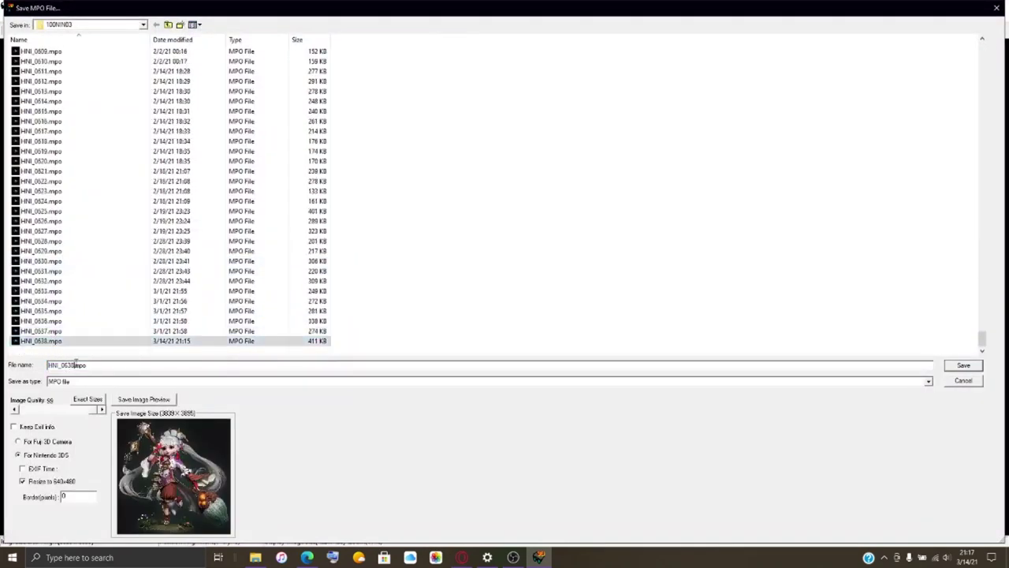
type("9")
key("Return")
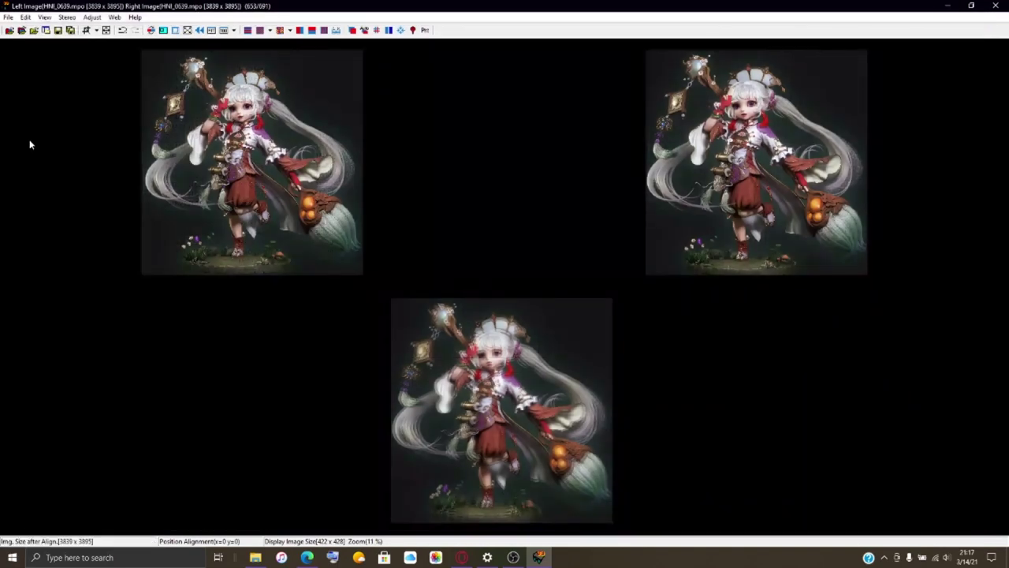
- Open the dokkaebi-wireframe JPG from Pictures as both the left and the right image
left_click(23, 31)
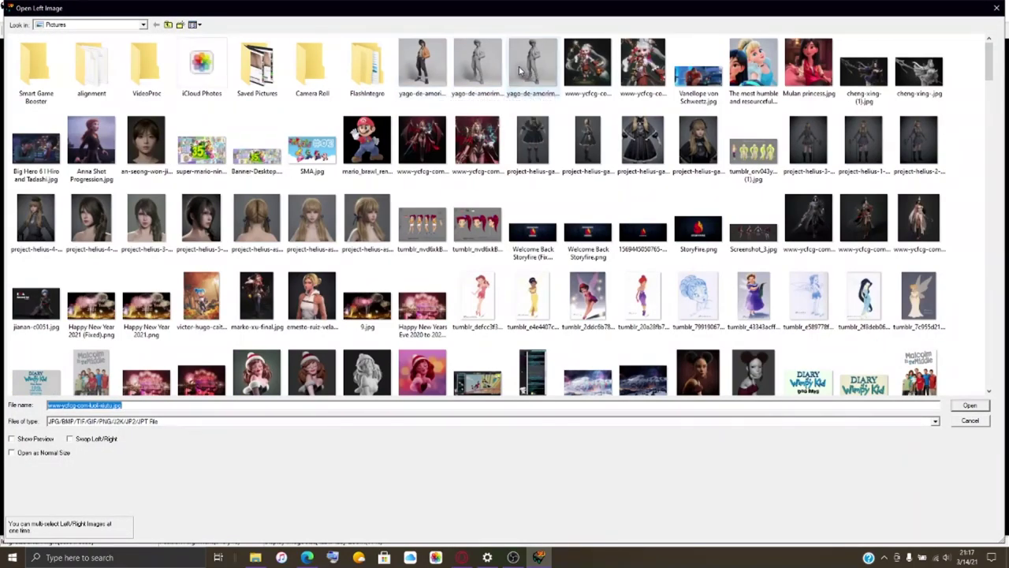
left_click(530, 71)
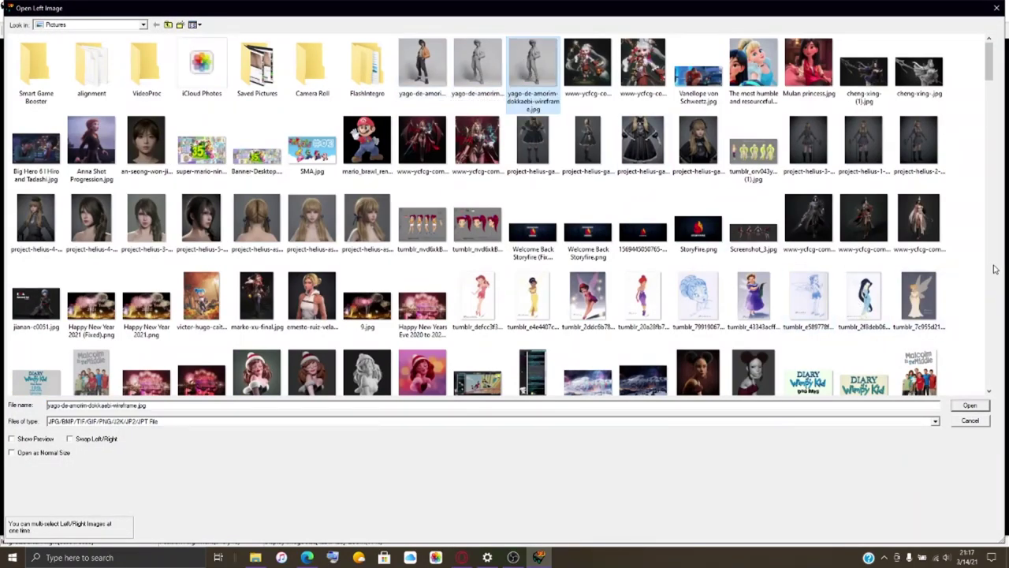
left_click(978, 406)
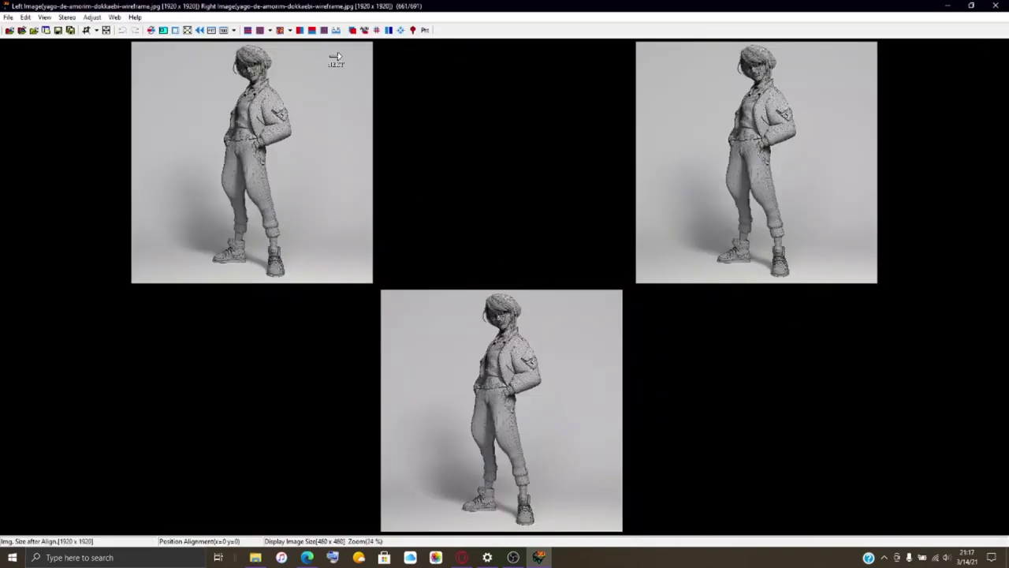
- In Easy Adjustment, set barrel distortion correction to about -20 for the left image and -40 for the right, and apply it
left_click(353, 30)
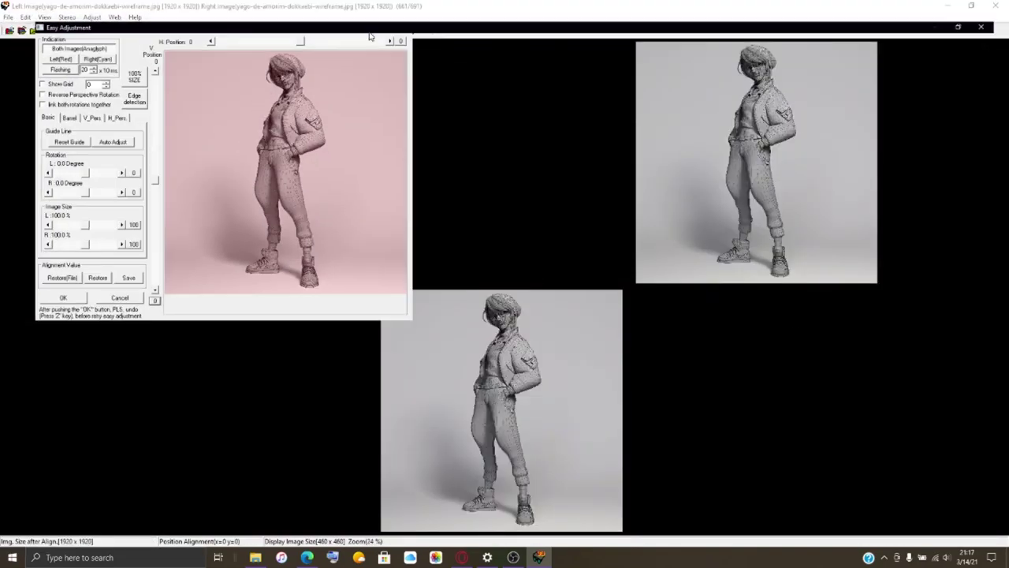
left_click(365, 29)
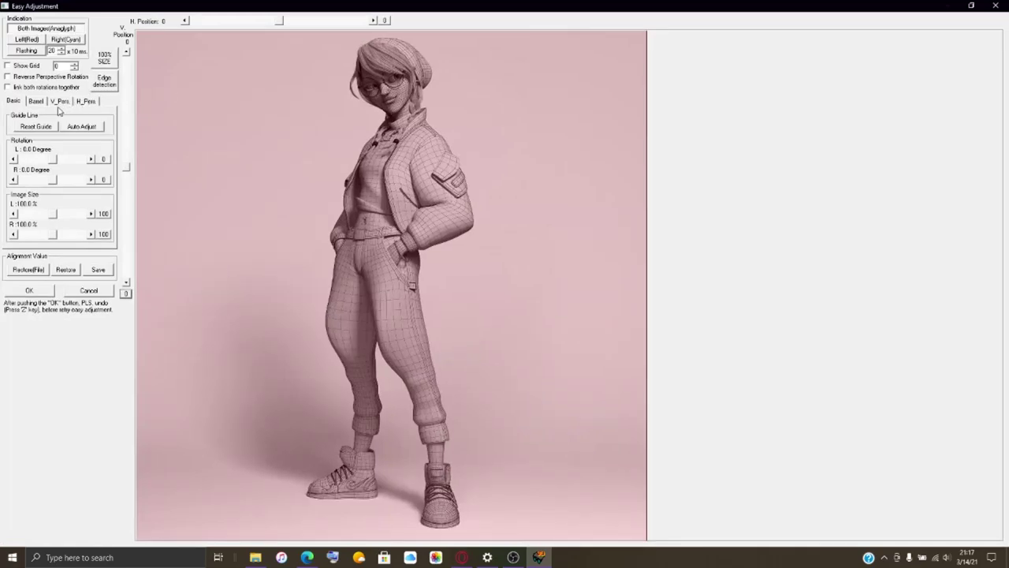
left_click(40, 105)
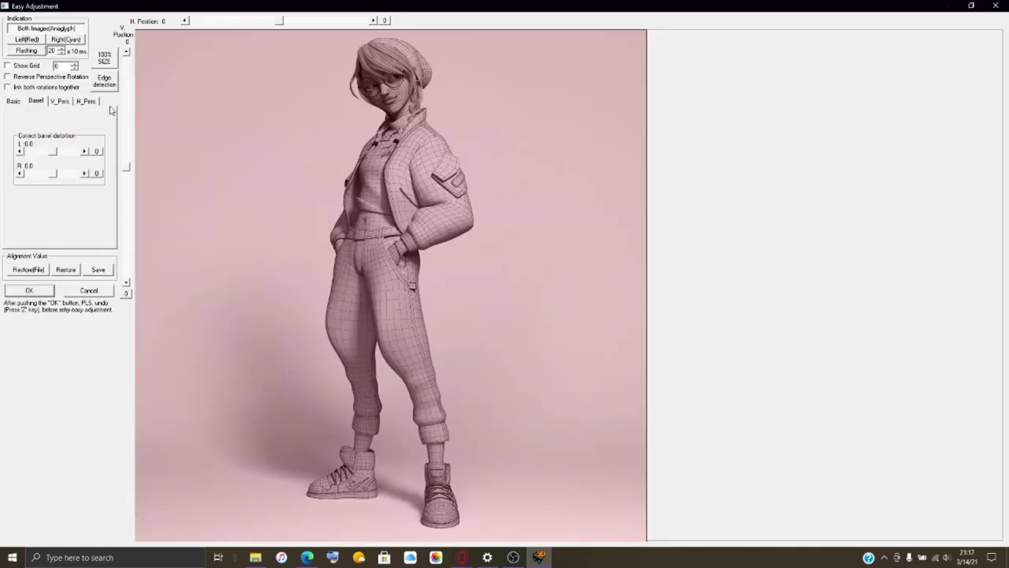
mouse_move(55, 177)
left_mouse_down()
mouse_move(66, 180)
mouse_move(59, 160)
left_mouse_up()
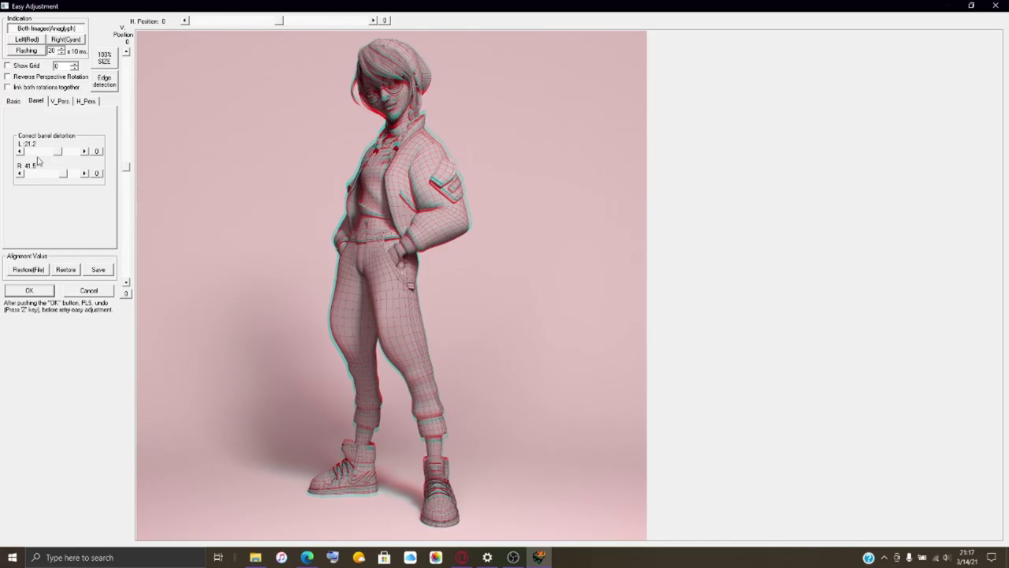
left_click(20, 152)
left_click(21, 174)
left_click(44, 289)
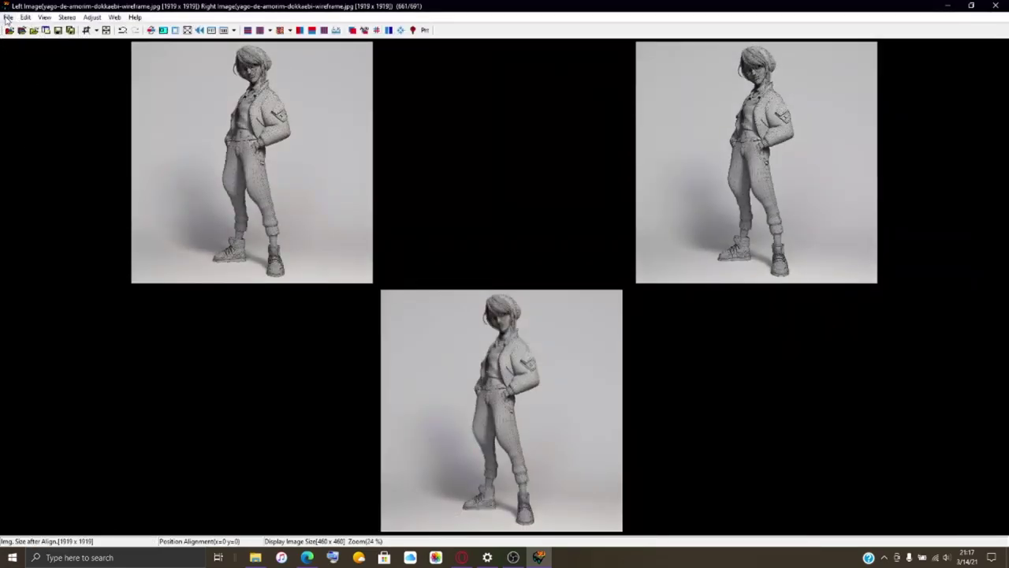
- Save the adjusted wireframe stereo pair as MPO file HNI_0640.mpo in the 100NIN03 folder
left_click(7, 17)
left_click(59, 101)
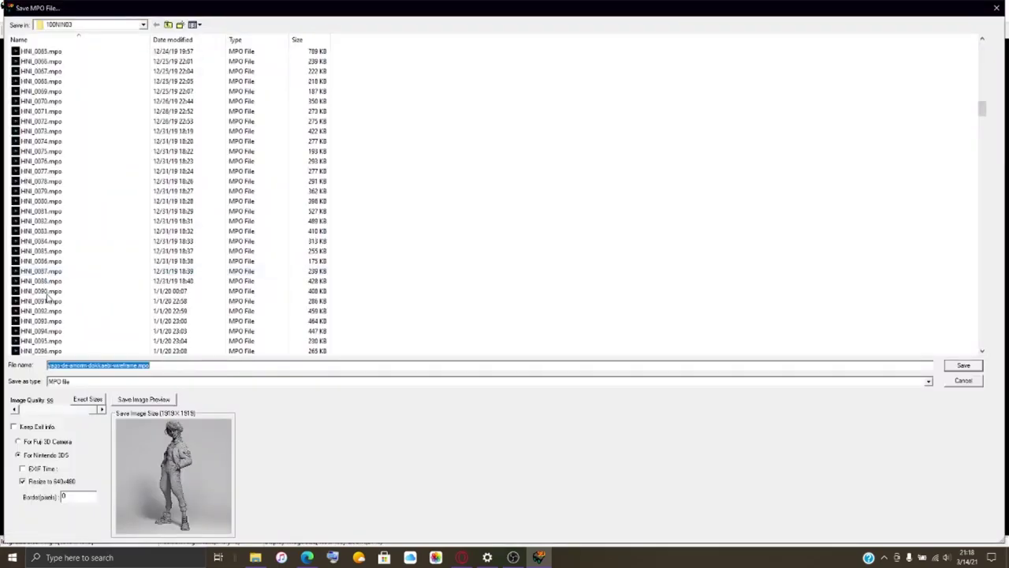
scroll(53, 340, "down", 10)
left_click(53, 340)
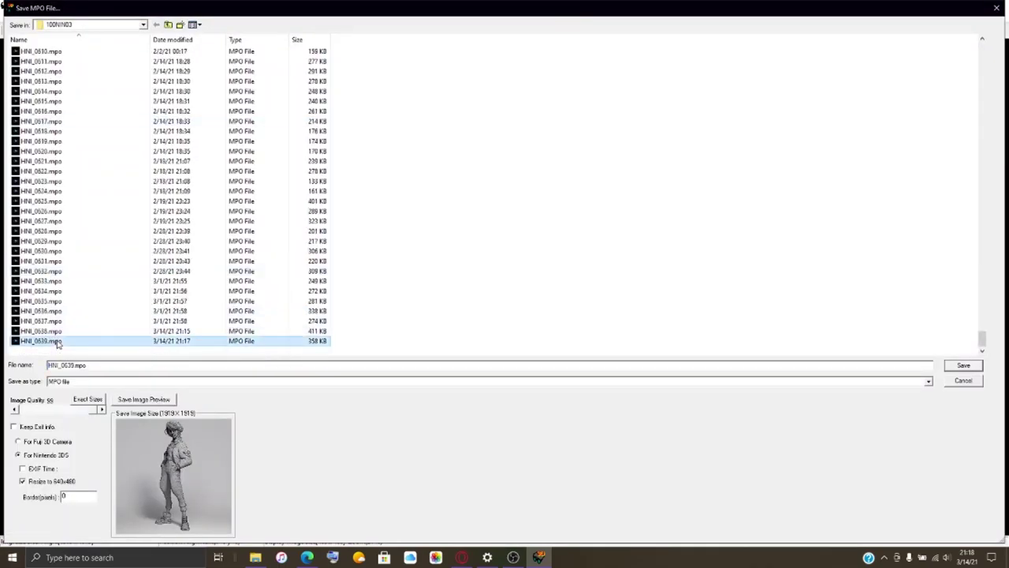
left_click(75, 365)
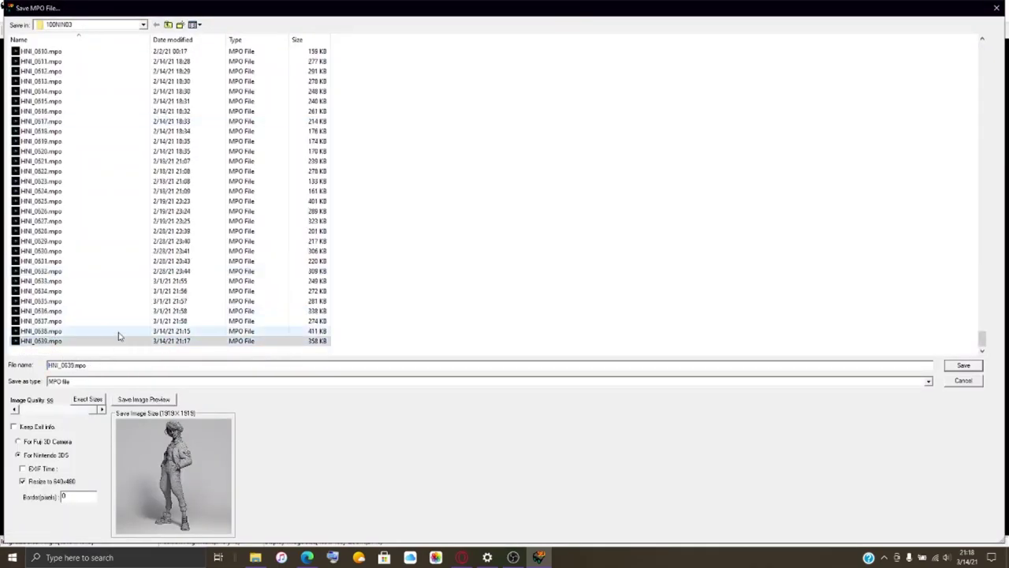
key("BackSpace")
key("BackSpace")
type("40")
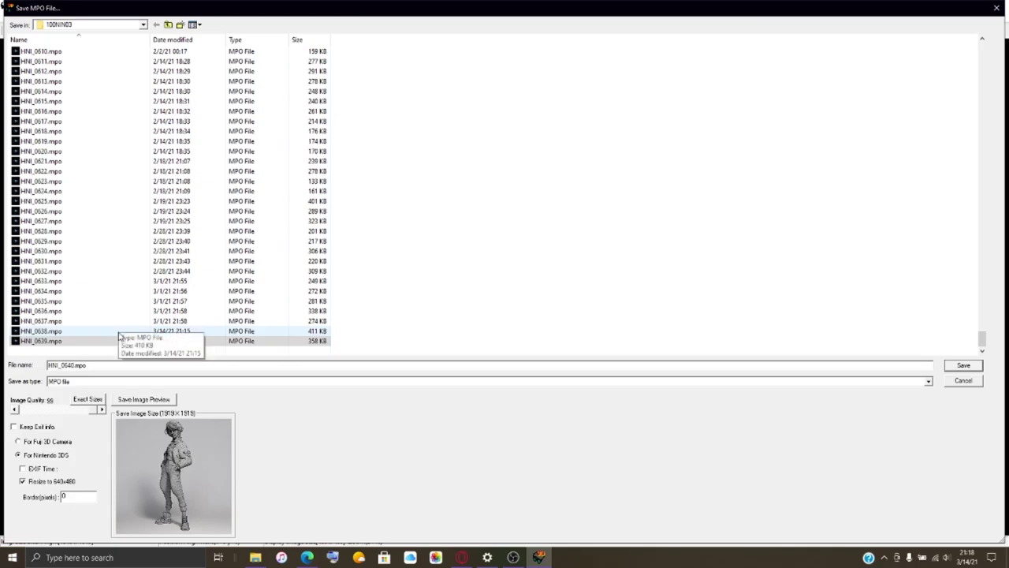
key("Return")
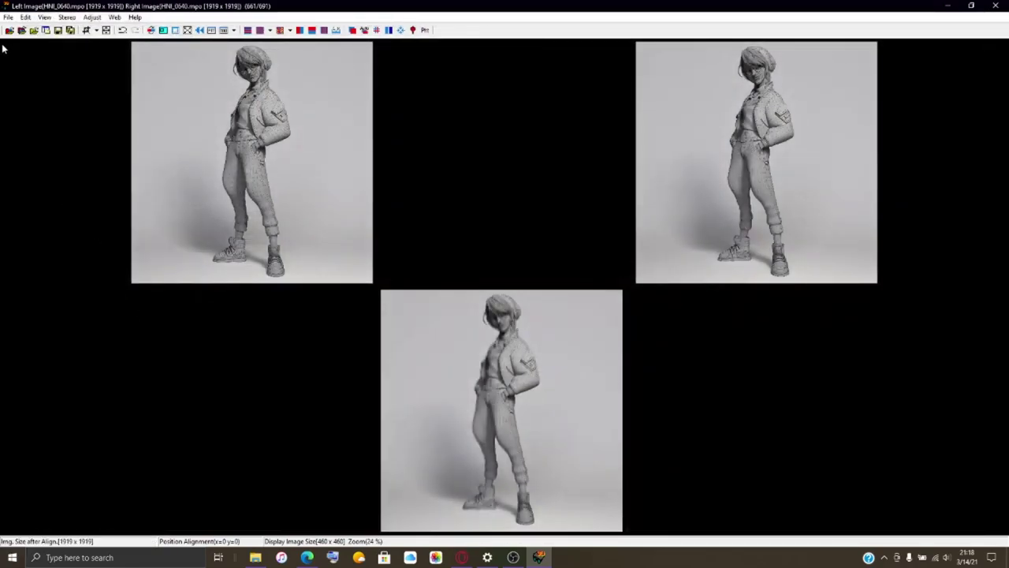
- Open the dokkaebi-cinza-3k JPG from Pictures as both the left and the right image
left_click(22, 30)
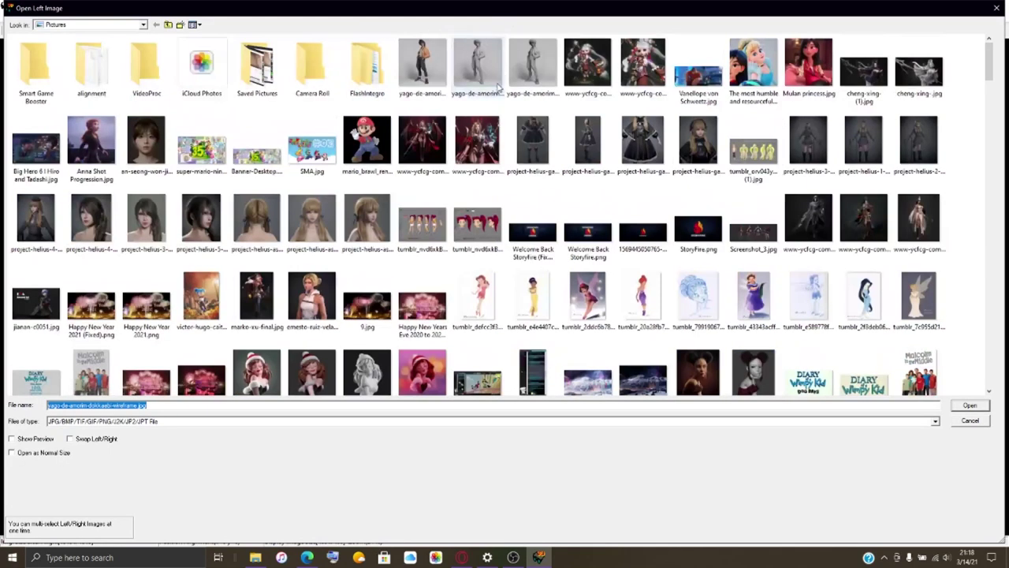
left_click(467, 60)
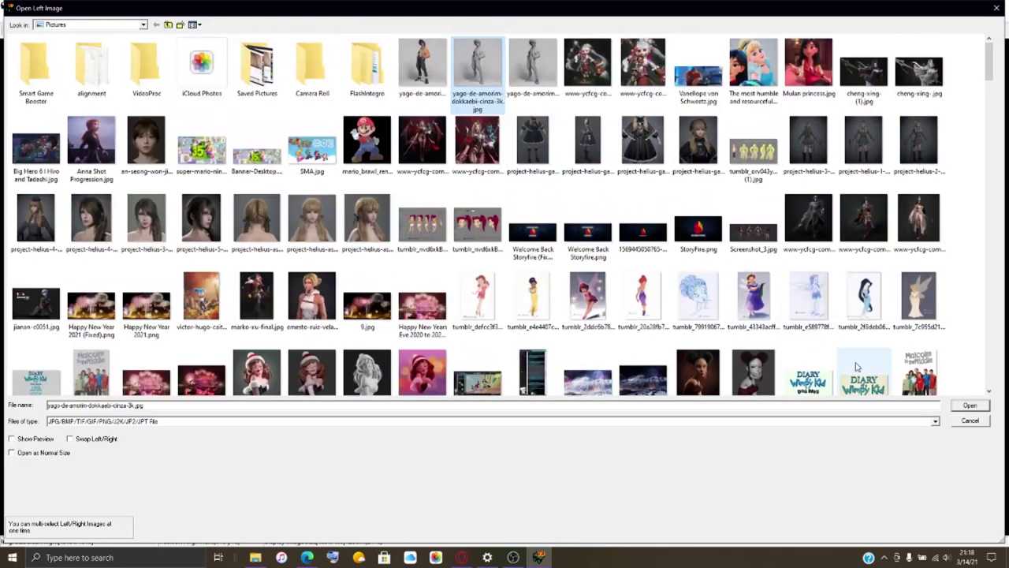
left_click(970, 406)
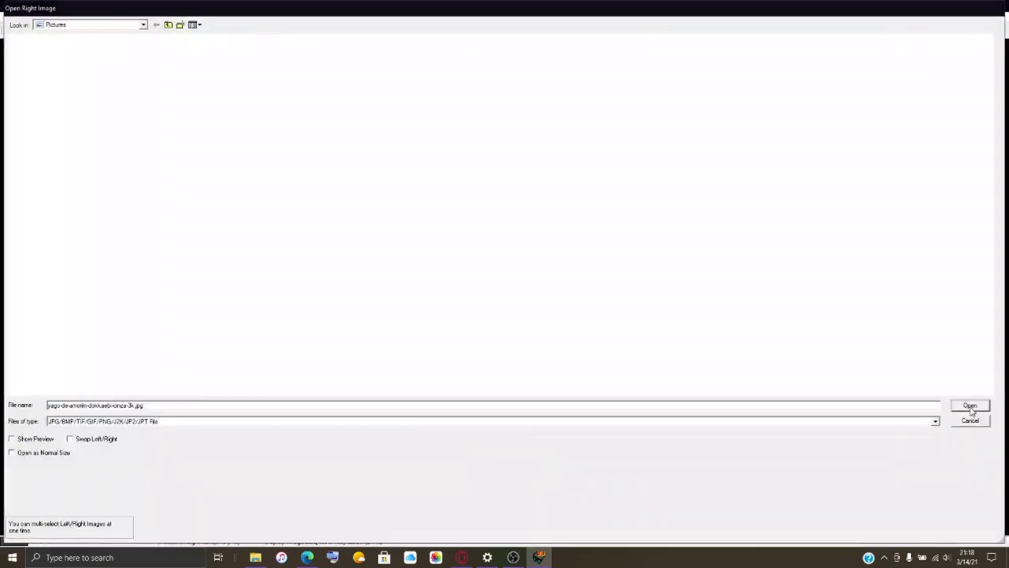
left_click(969, 406)
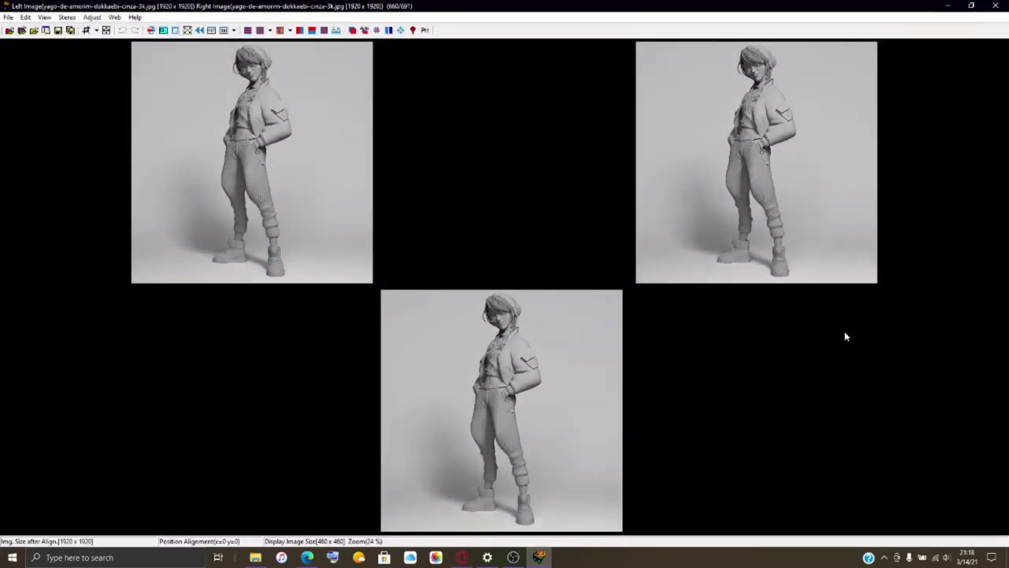
- In Easy Adjustment, set the right image's barrel distortion correction to -40.0
left_click(353, 30)
left_click(376, 29)
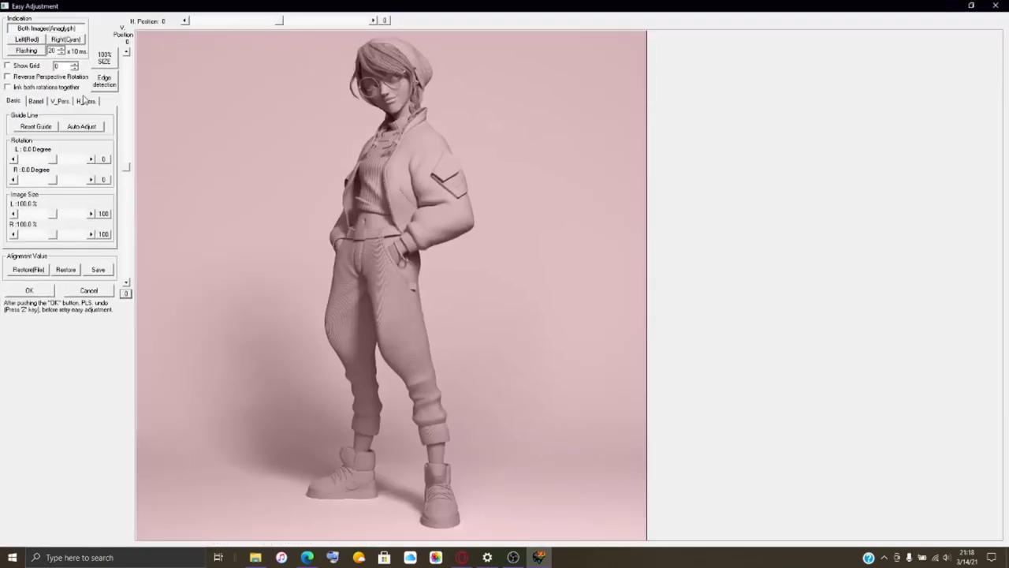
left_click(36, 101)
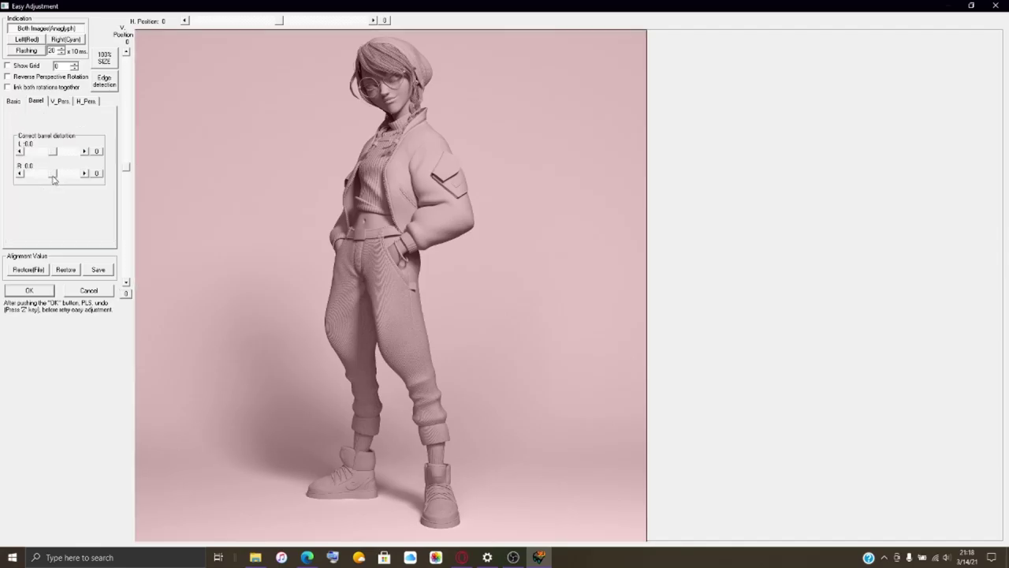
left_click_drag(53, 175, 63, 181)
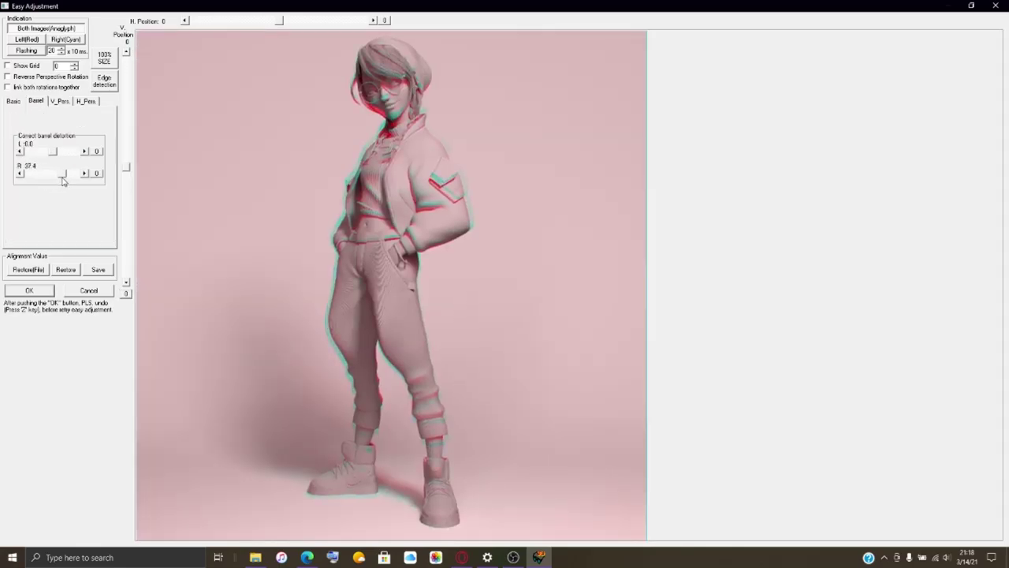
left_click(85, 173)
left_click(85, 173)
left_click(85, 174)
- Set the left image's barrel distortion correction slightly weaker than -27.3 and apply the adjustment
left_click_drag(52, 152, 60, 158)
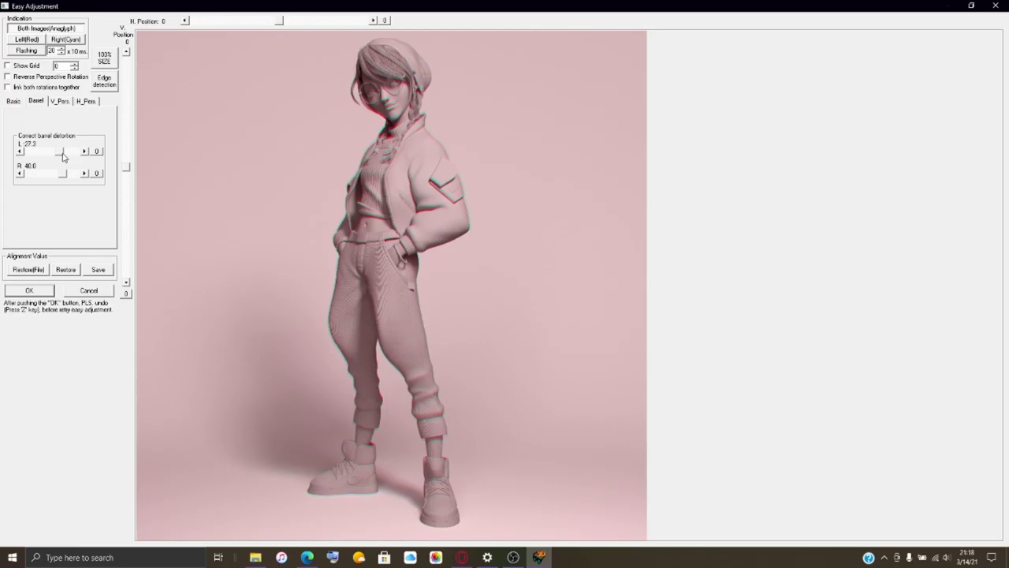
left_click(22, 153)
left_click(22, 153)
left_click(23, 153)
left_click(33, 290)
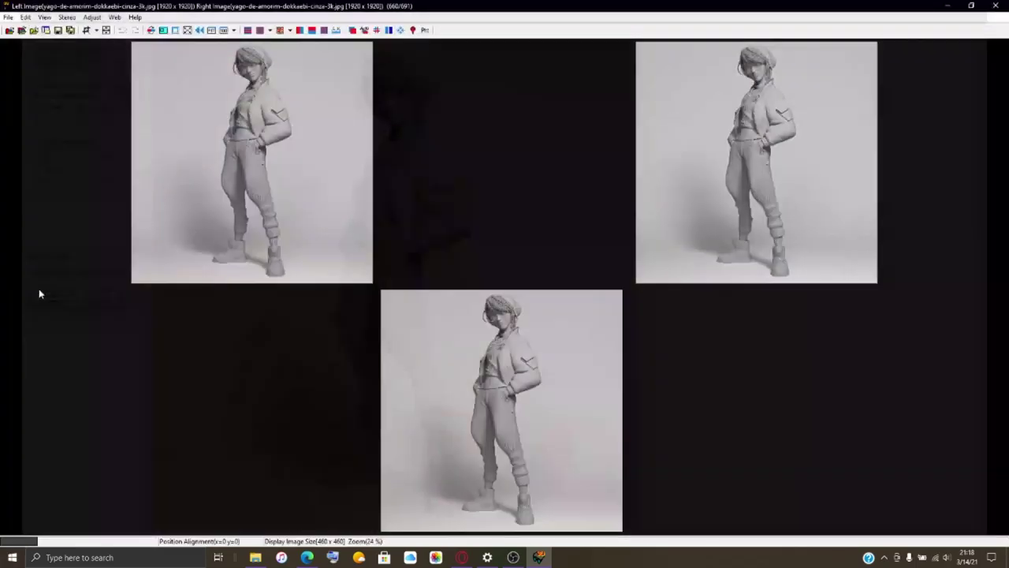
- Save the adjusted grey-figure stereo pair as MPO file HNI_0641.mpo in the 100NIN03 folder
left_click(7, 15)
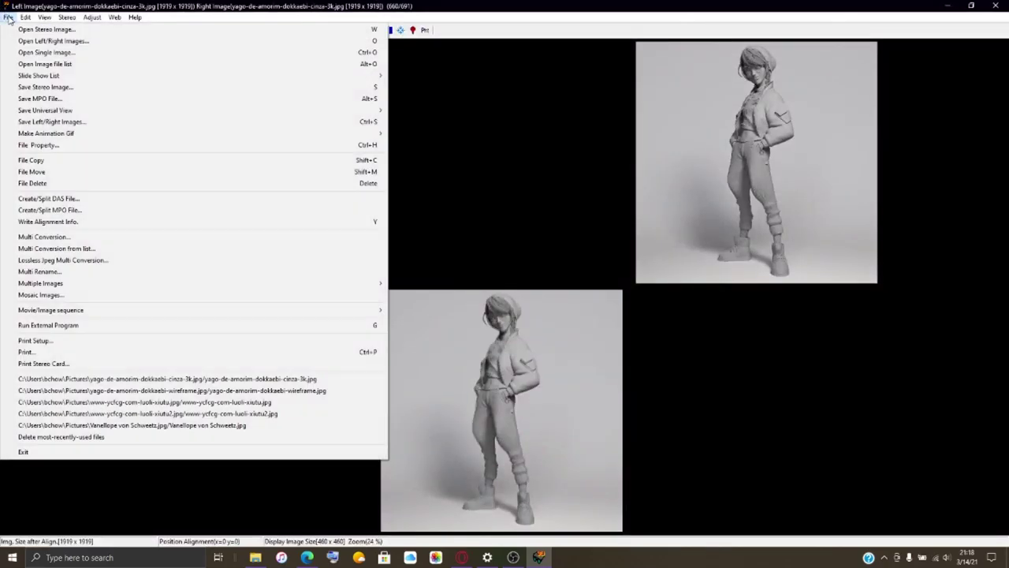
left_click(47, 97)
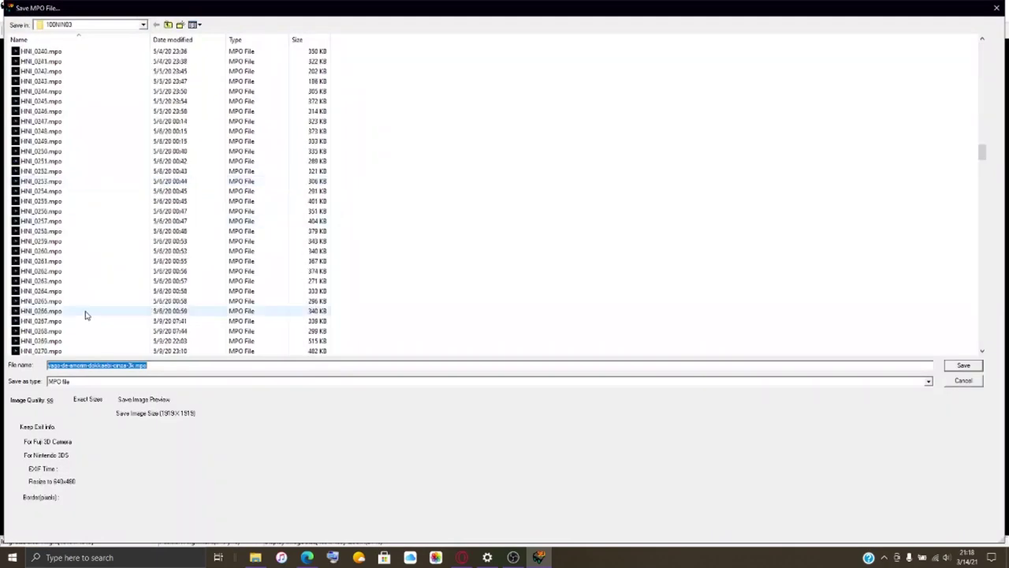
left_click(56, 343)
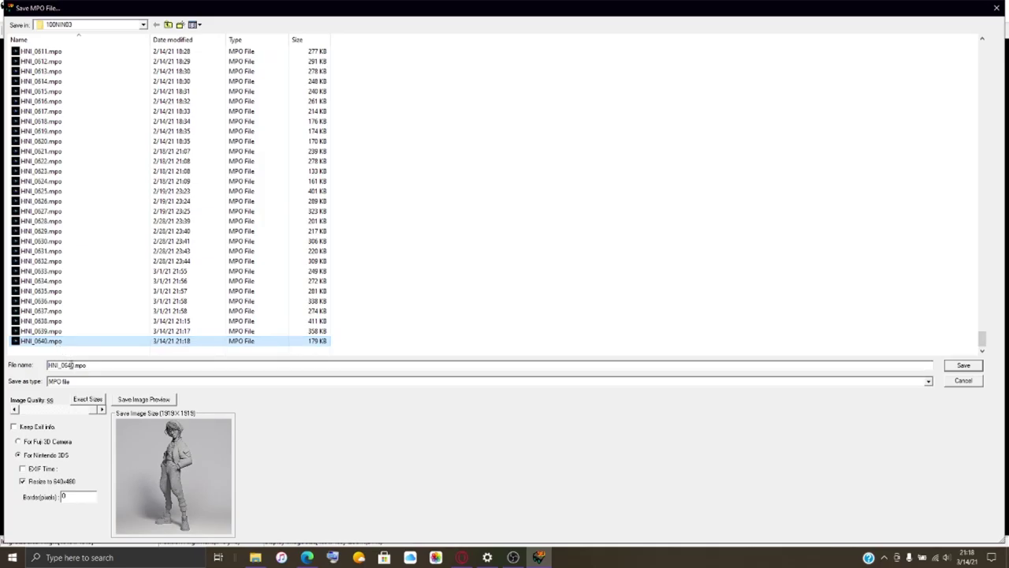
left_click(72, 365)
key("BackSpace")
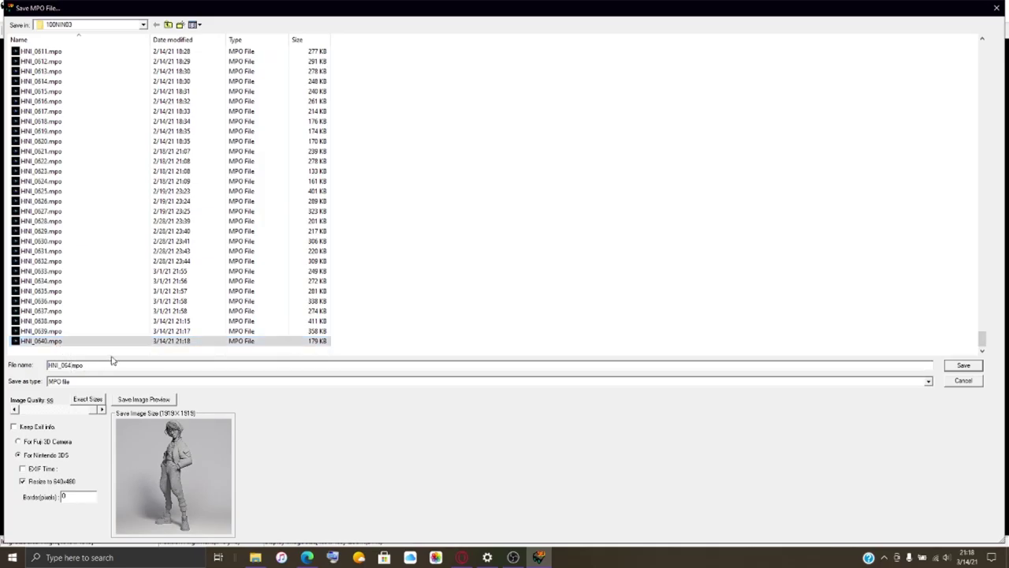
type("1")
key("Return")
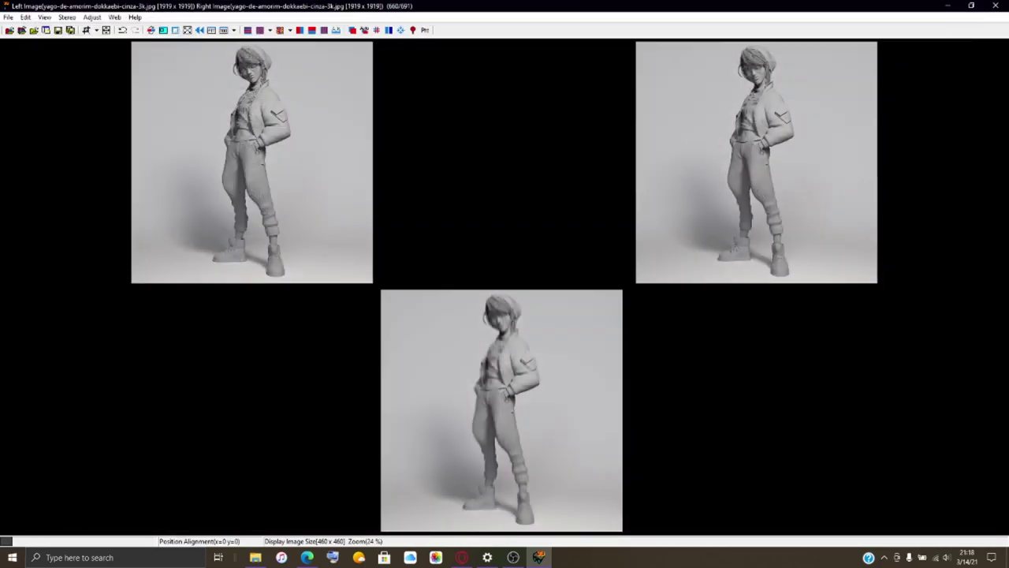
- Open the coloured dokkaebi-3k-2 JPG from Pictures as both the left and the right image
left_click(21, 30)
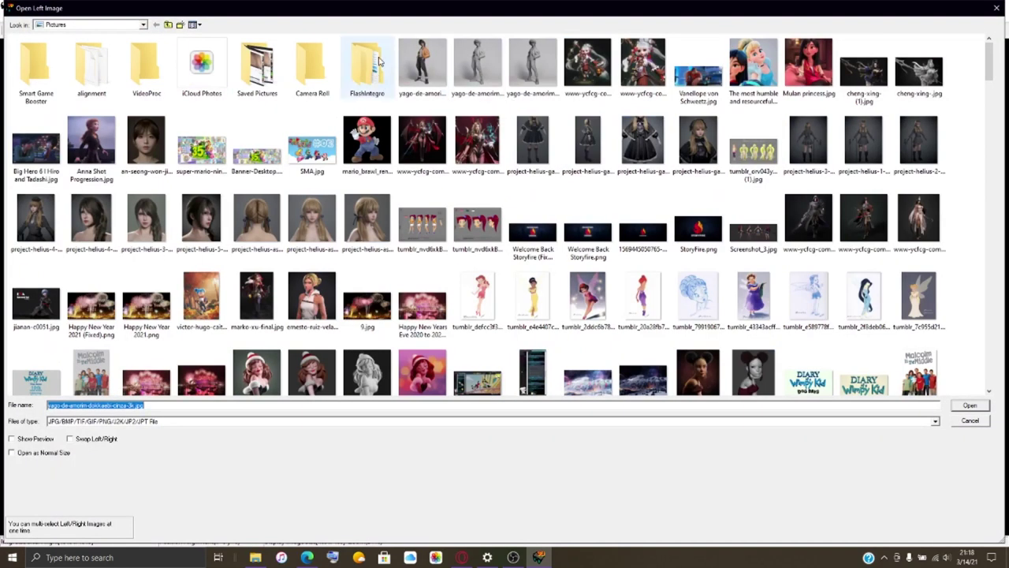
left_click(432, 61)
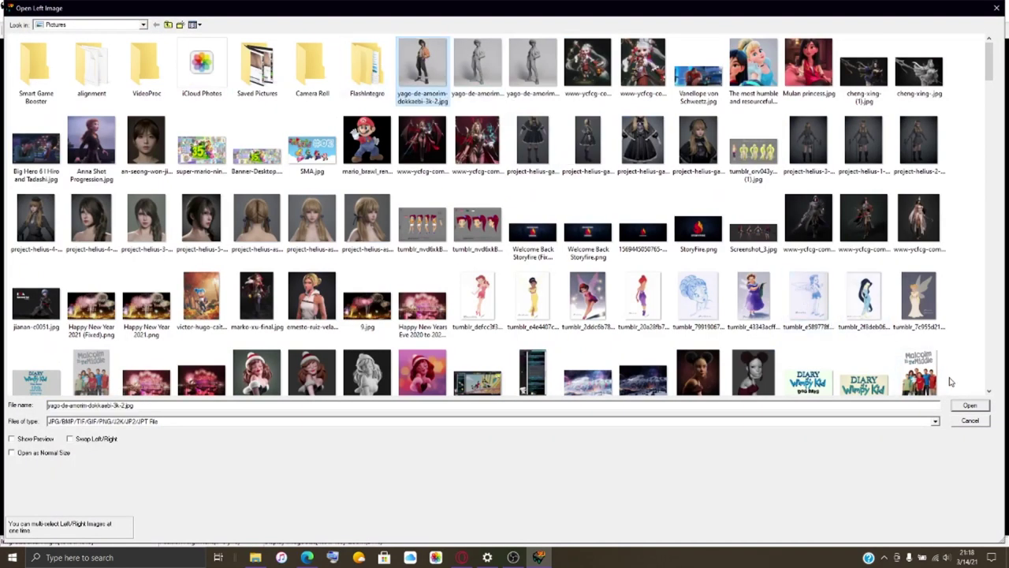
left_click(976, 407)
left_click(976, 407)
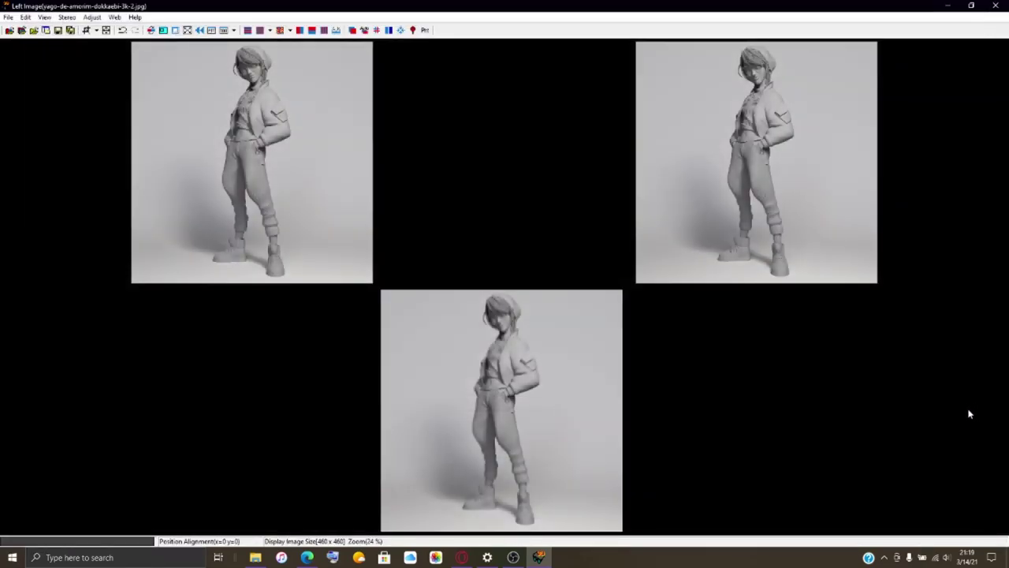
- In Easy Adjustment, set the right image's barrel distortion correction to -60.0
left_click(354, 30)
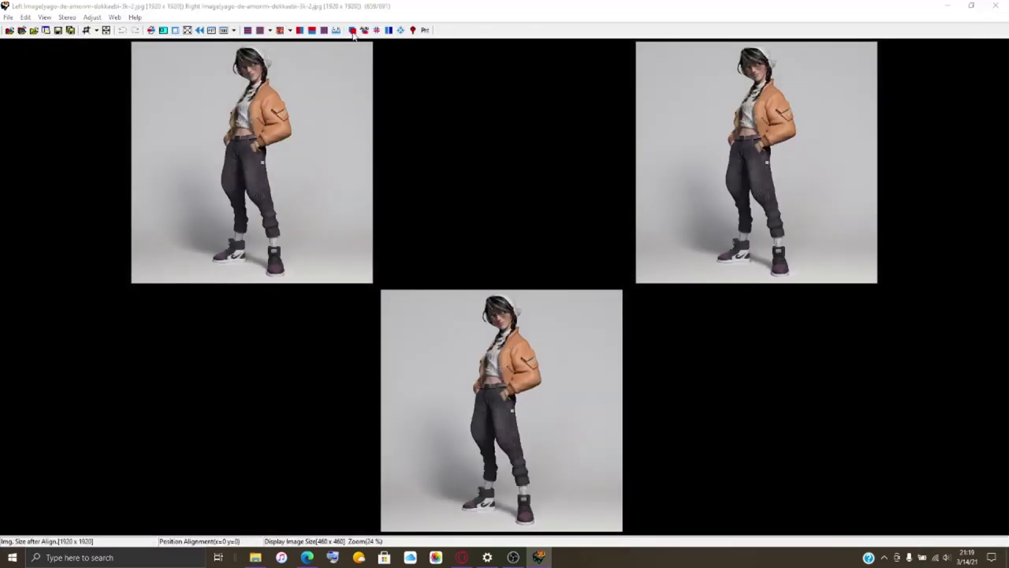
left_click(365, 27)
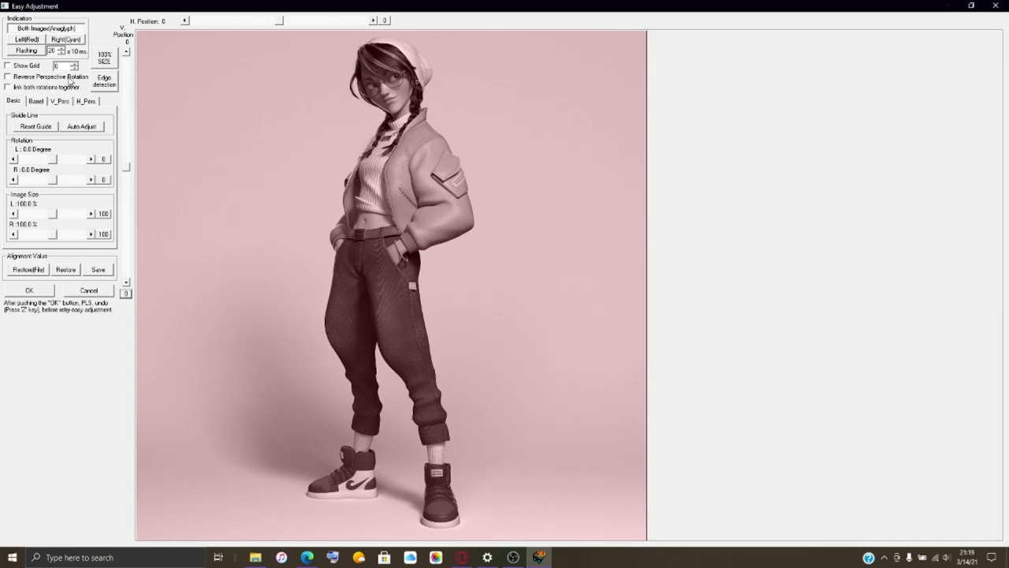
left_click(43, 101)
left_click_drag(54, 180, 67, 181)
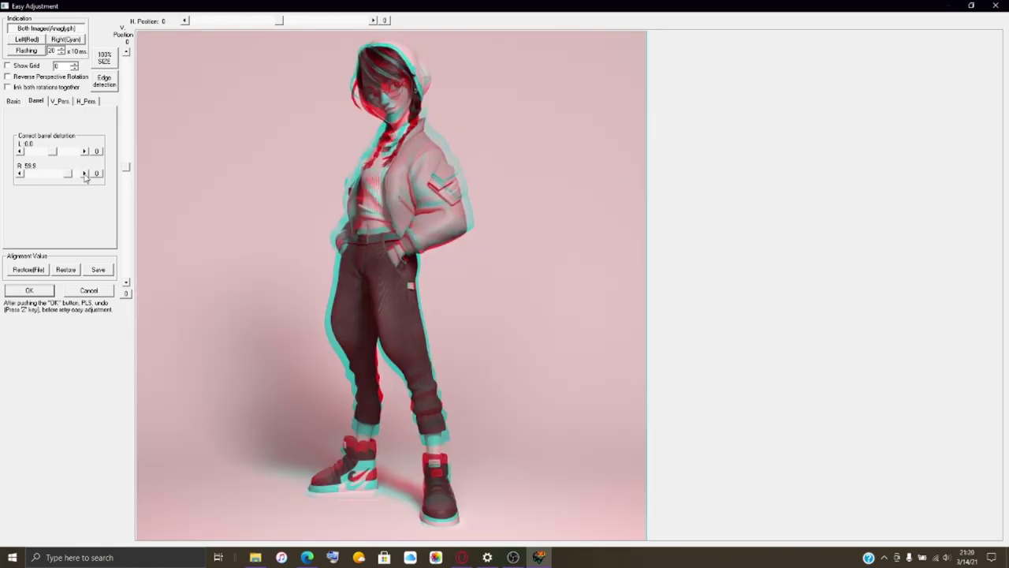
left_click(84, 174)
- Set the left image's barrel distortion correction slightly stronger than -27.3 and apply the adjustment
left_click_drag(54, 152, 62, 160)
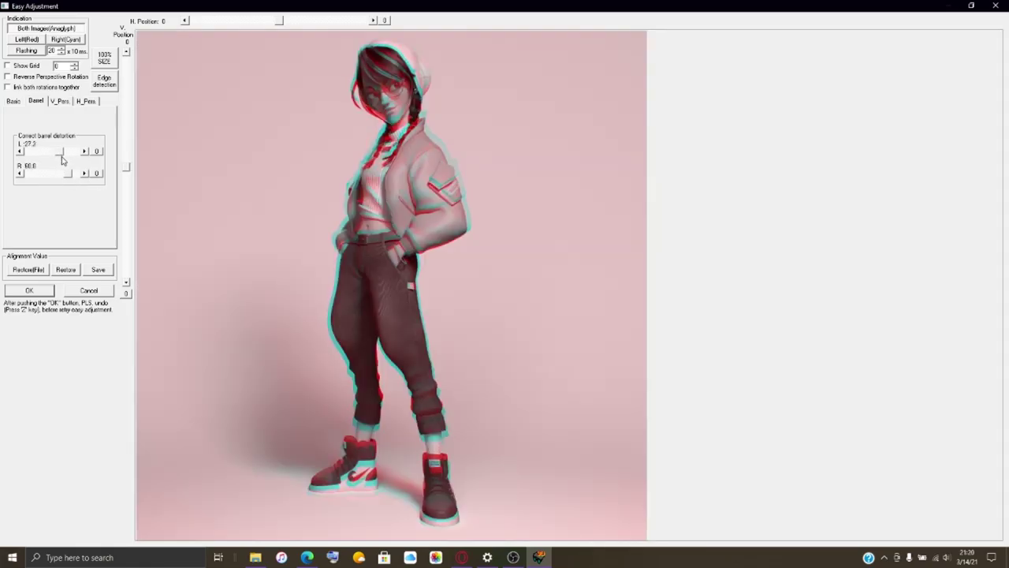
left_click(84, 152)
left_click(85, 152)
left_click(85, 152)
left_click(39, 293)
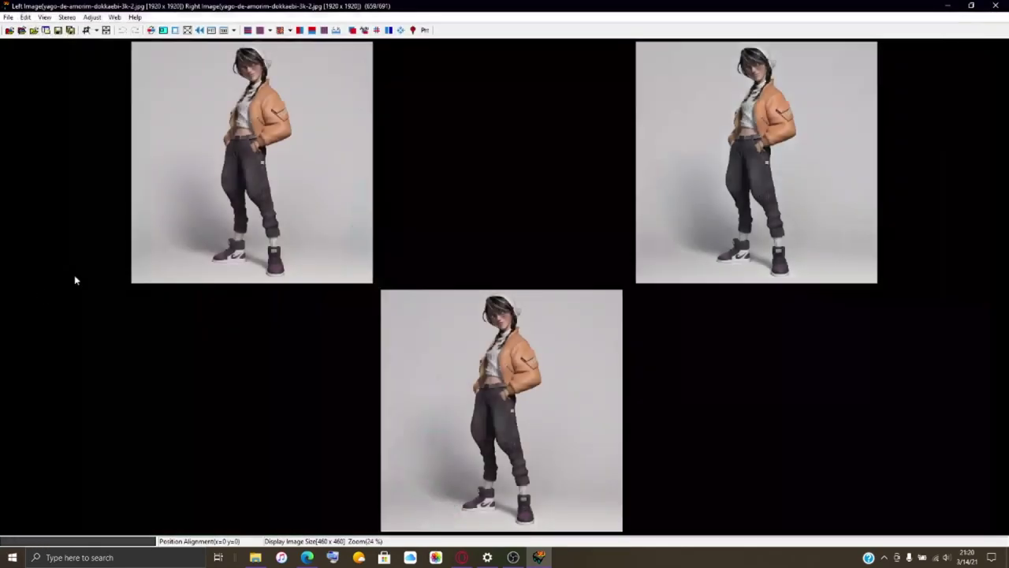
- Save the adjusted coloured dokkaebi stereo pair as MPO file HNI_0642.mpo in the 100NIN03 folder
left_click(8, 17)
left_click(67, 98)
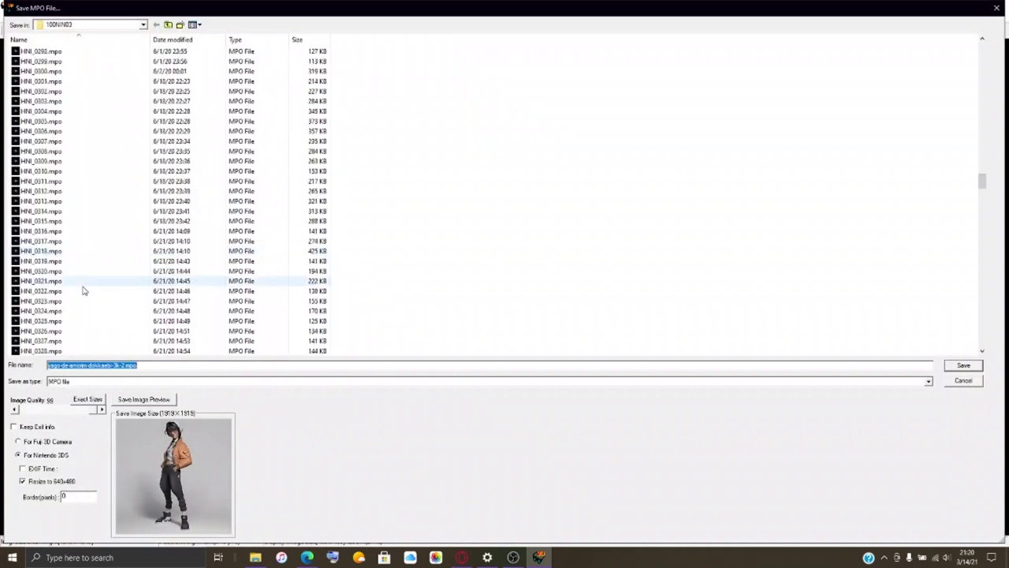
left_click(61, 341)
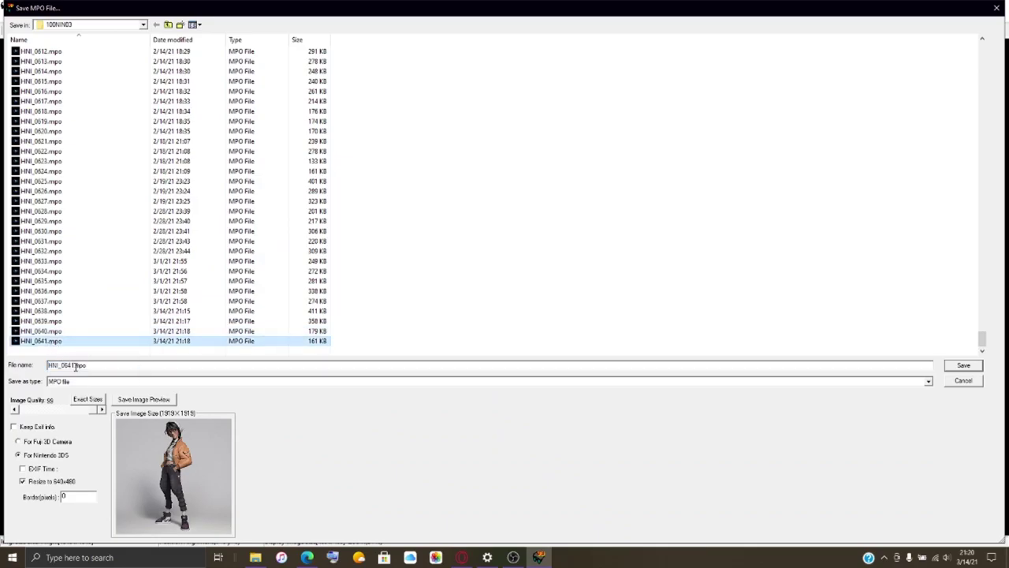
left_click(73, 365)
key("BackSpace")
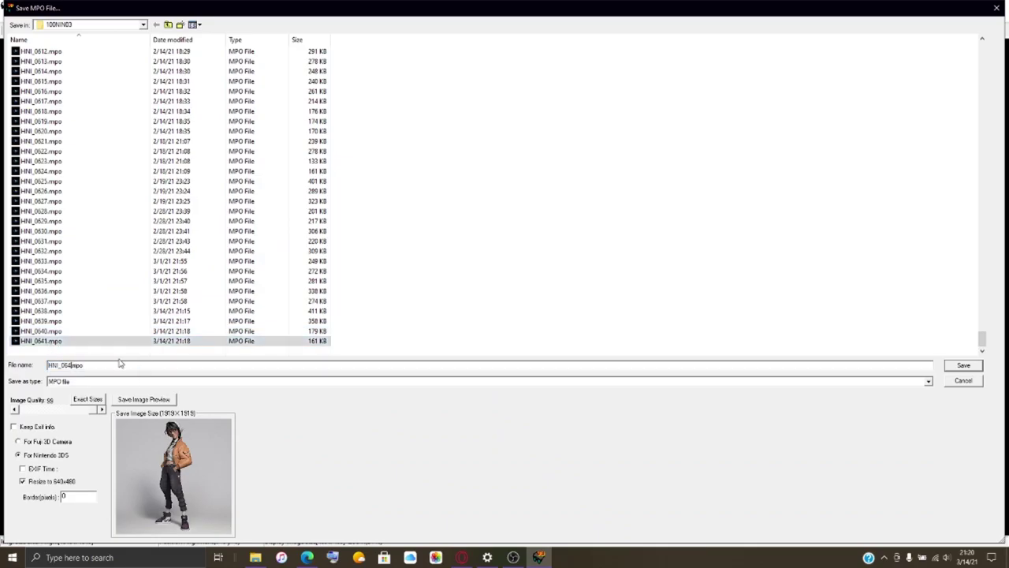
type("2")
key("Return")
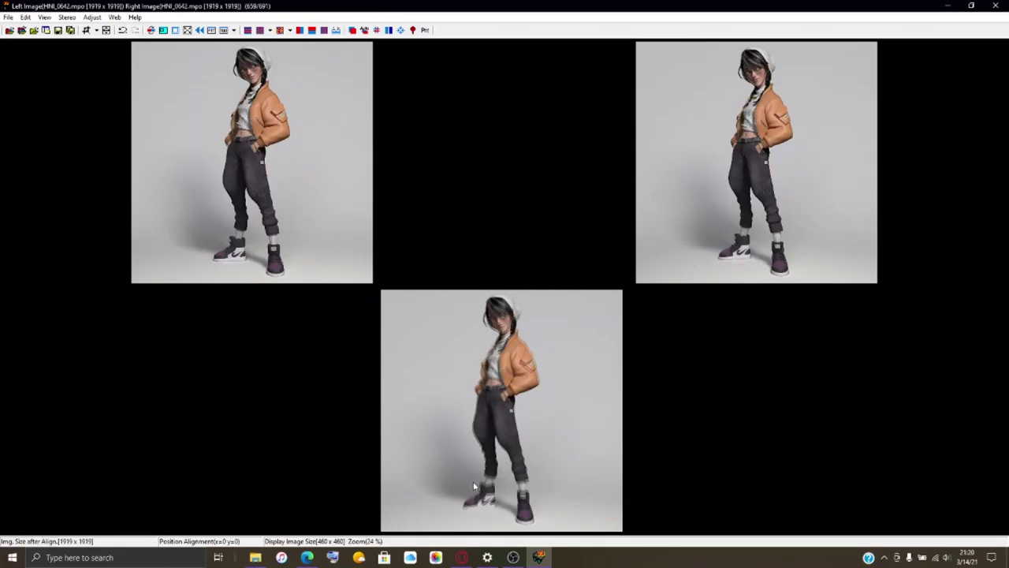
- Exit the stereo image editor
left_click(9, 18)
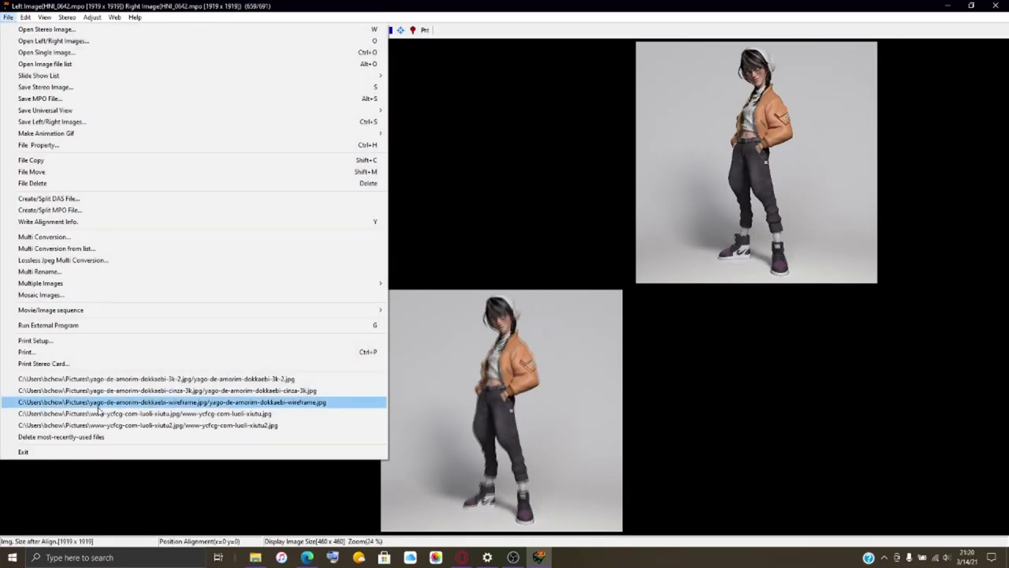
left_click(103, 452)
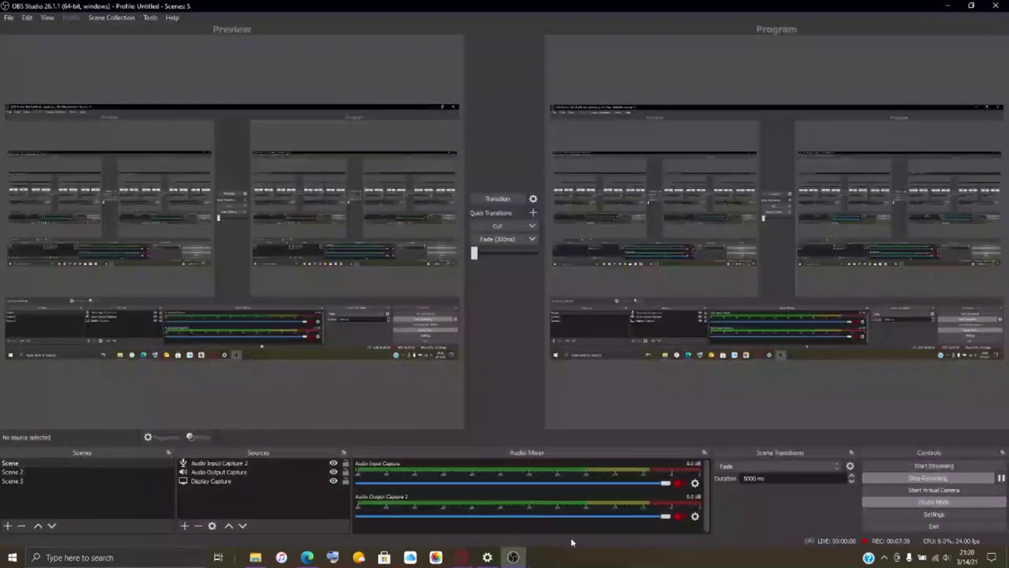